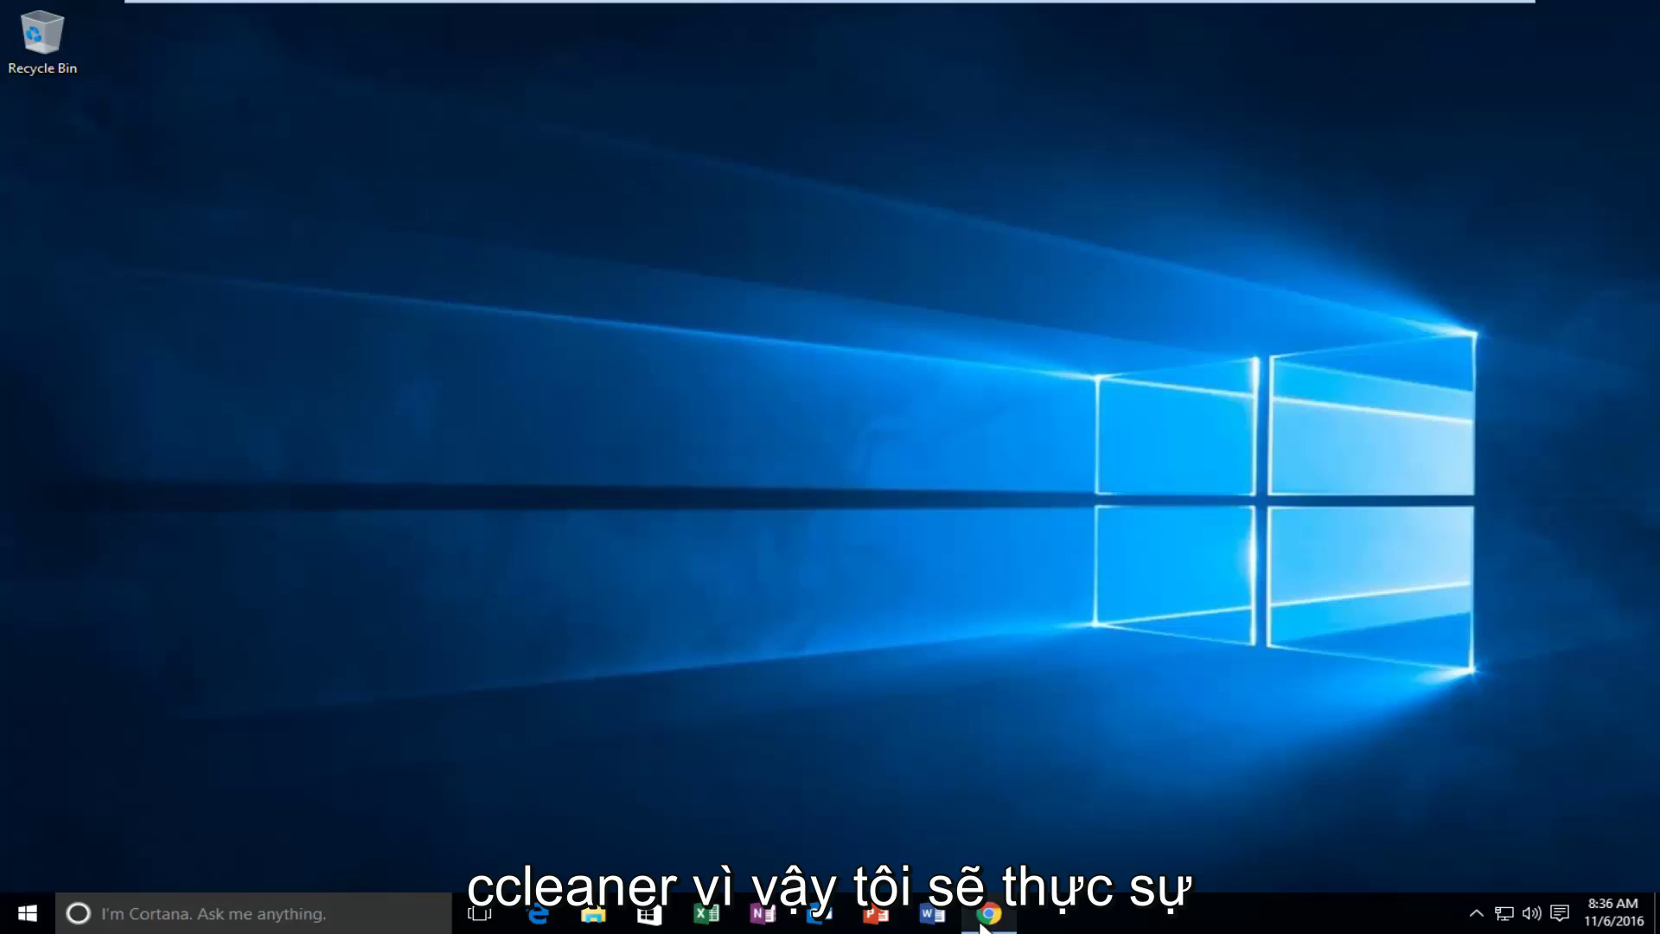
Load digitalvolcano.co.uk/duplicatecleaner.html and scroll to the Duplicate Cleaner Free 3.2.7 download.
text(https://www.digitalvolcano.co.uk/duplicatecleaner.html)
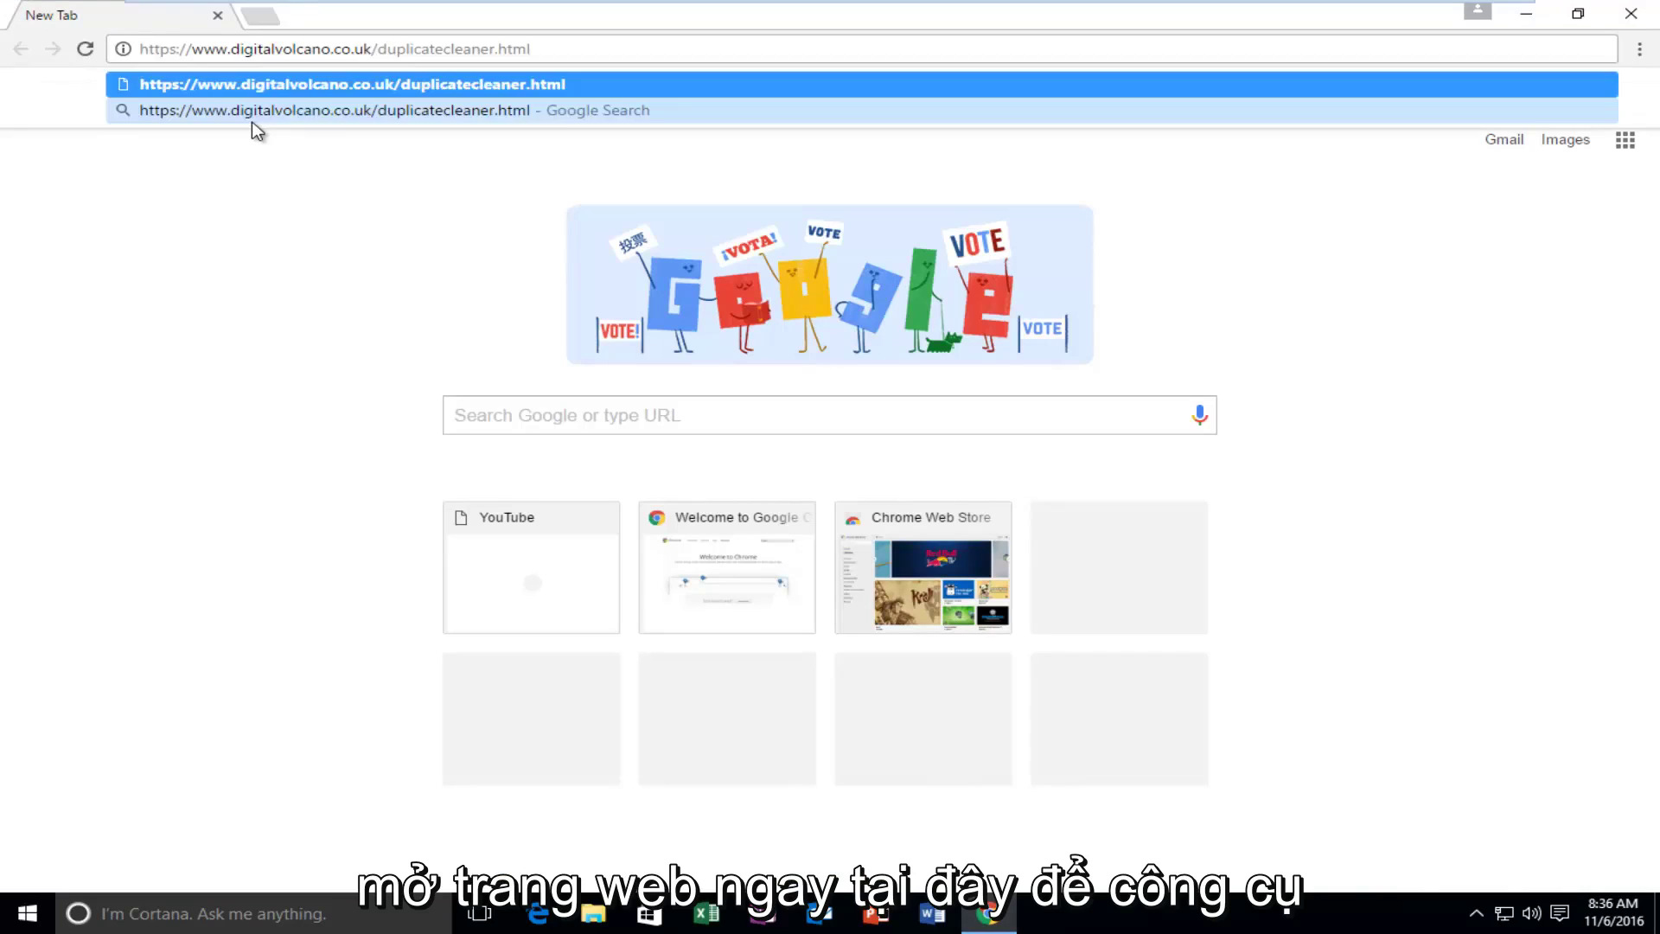
key(Return)
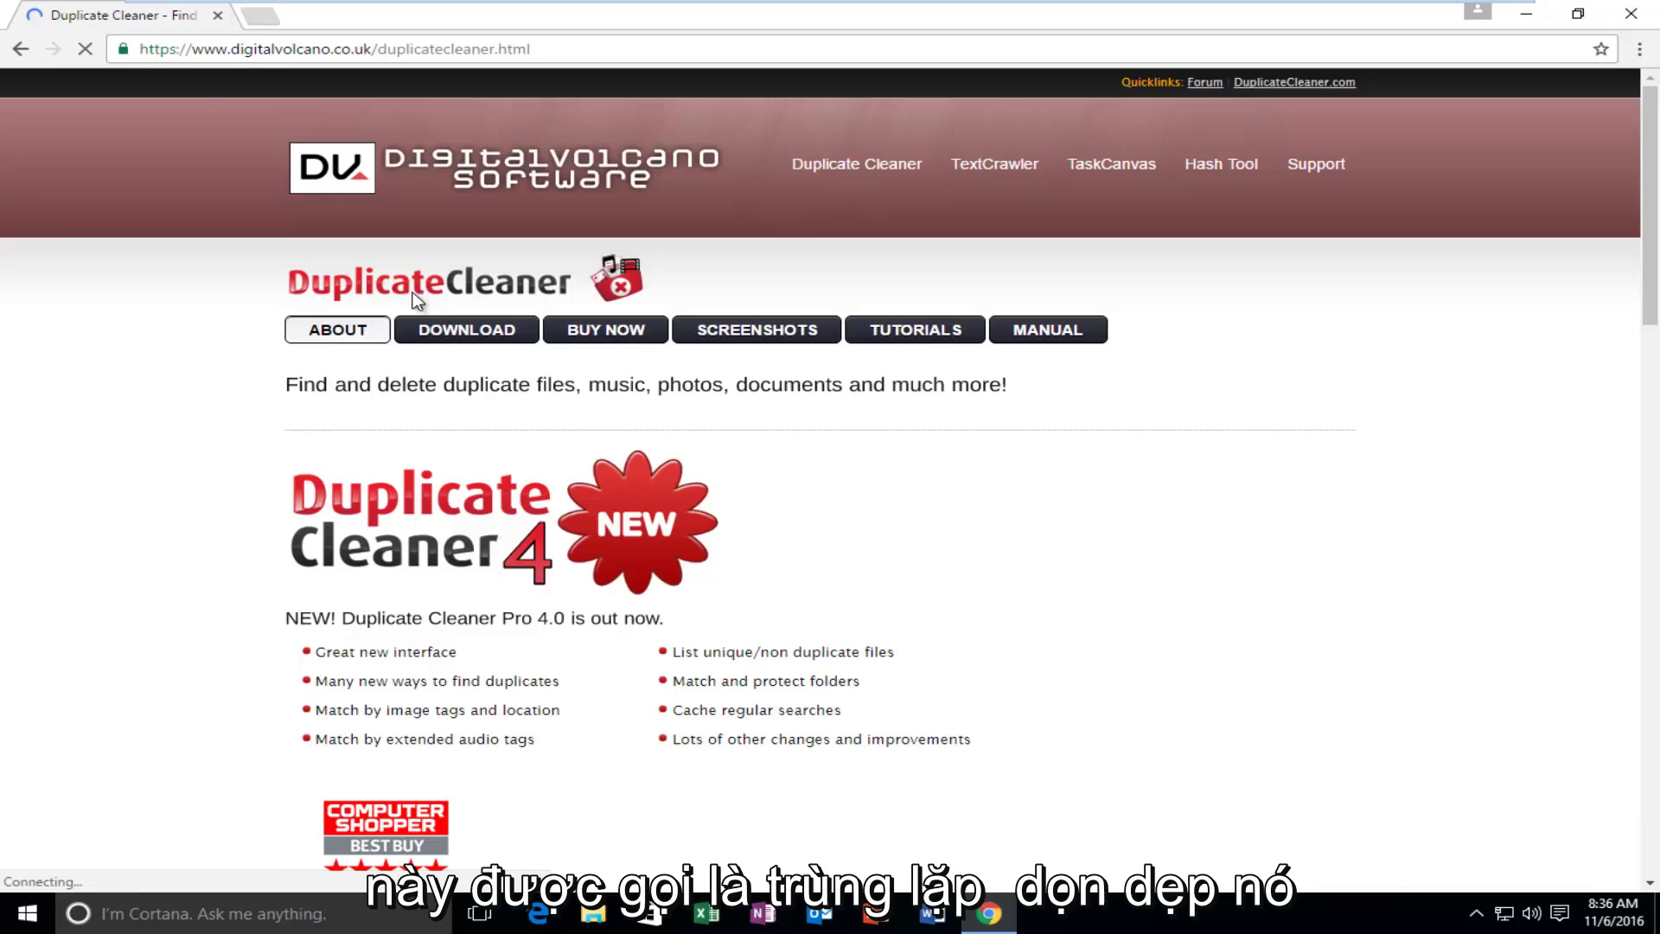
scroll(216, 370, down, 2)
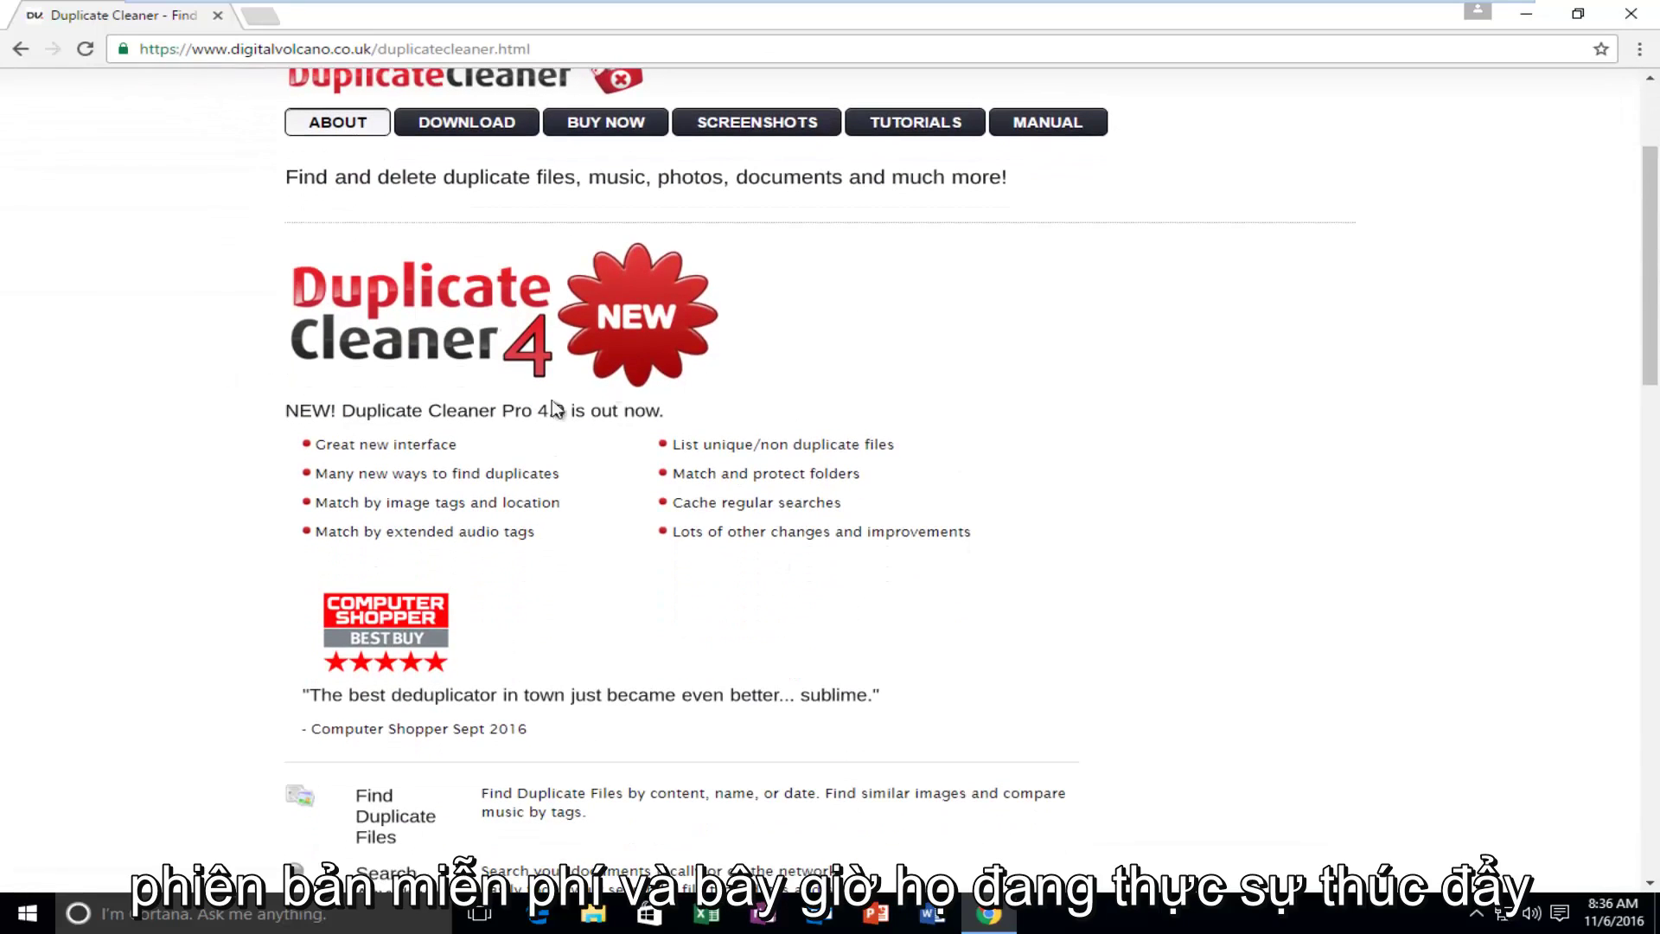
scroll(346, 443, up, 1)
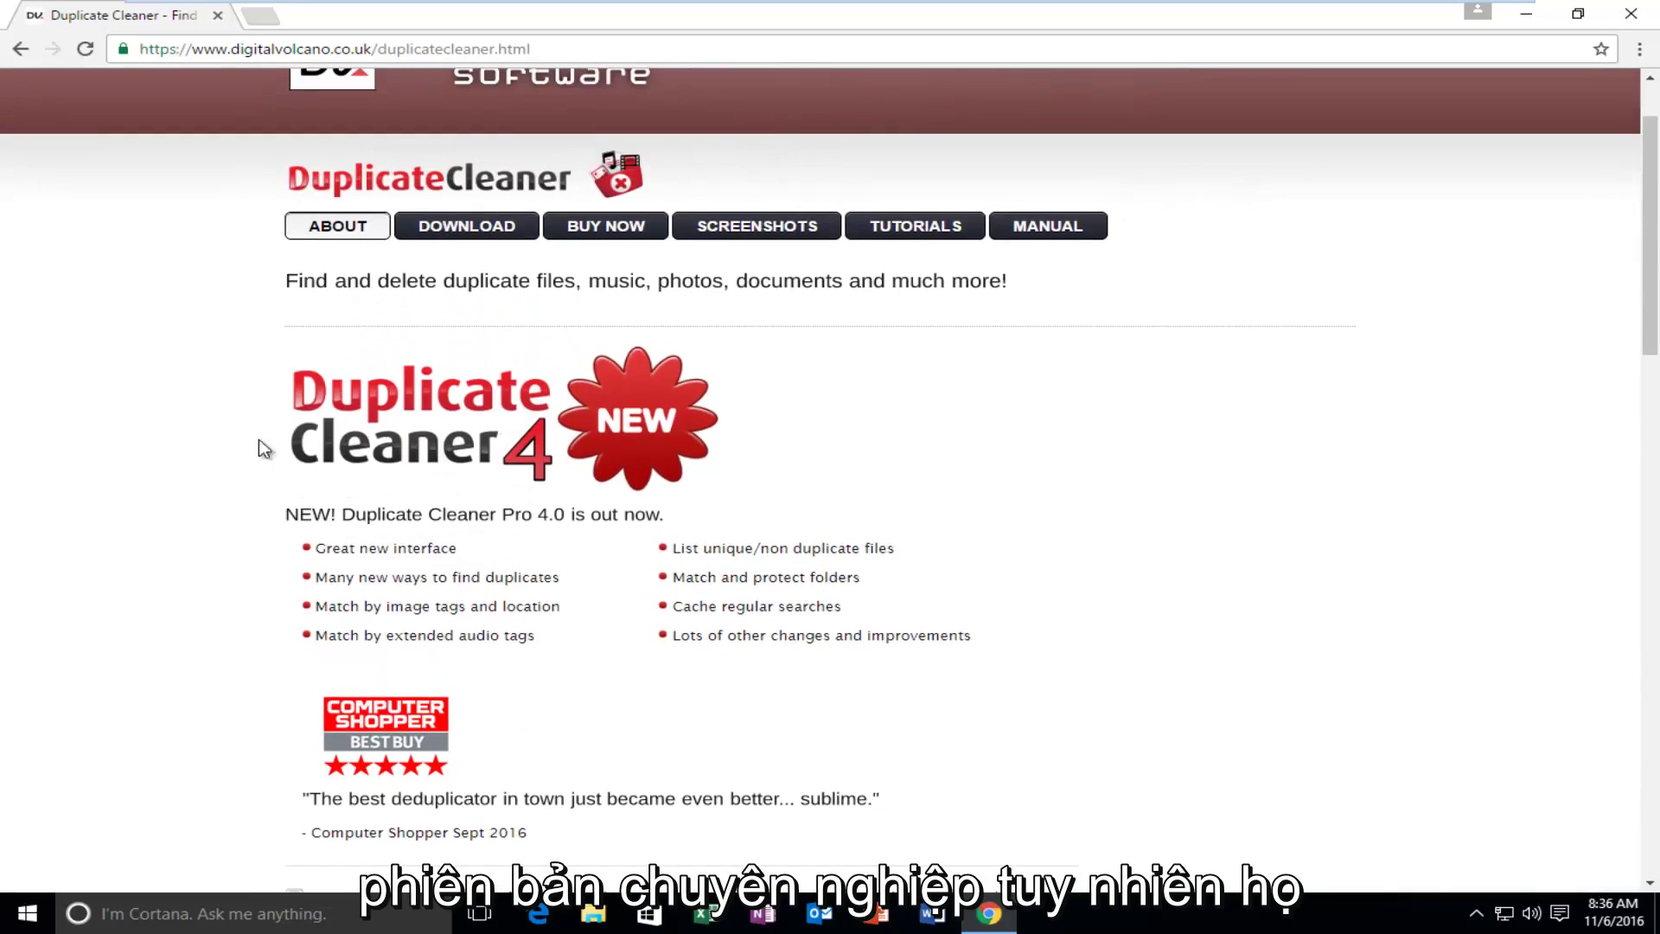
scroll(171, 442, up, 1)
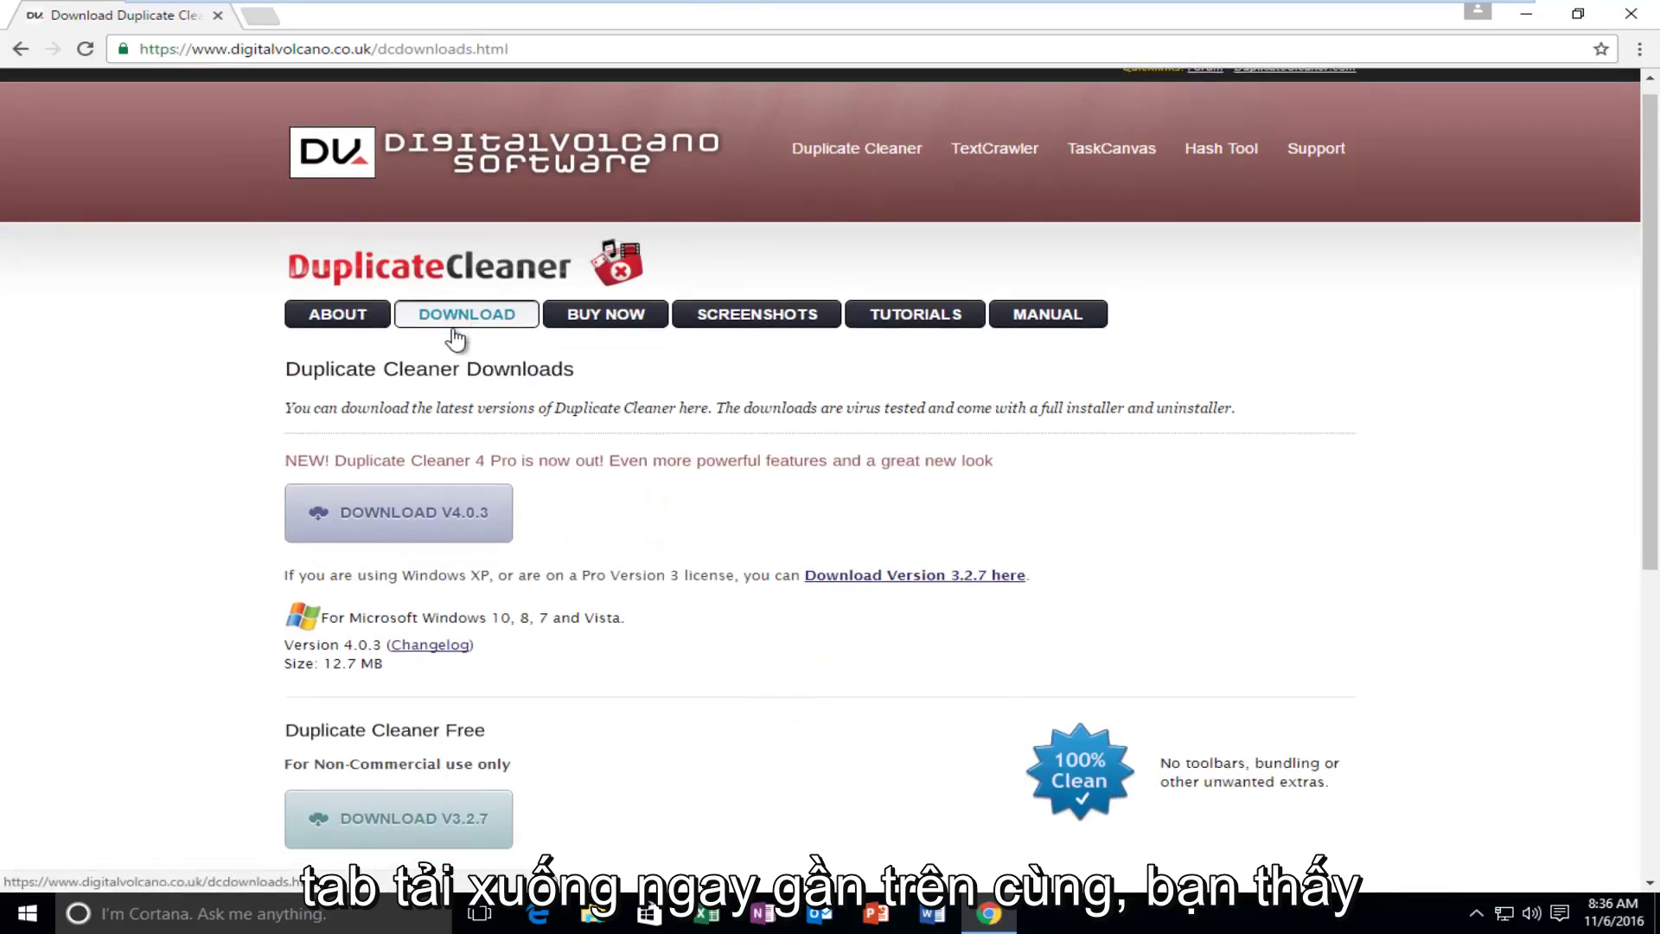
scroll(453, 328, down, 1)
scroll(453, 329, down, 1)
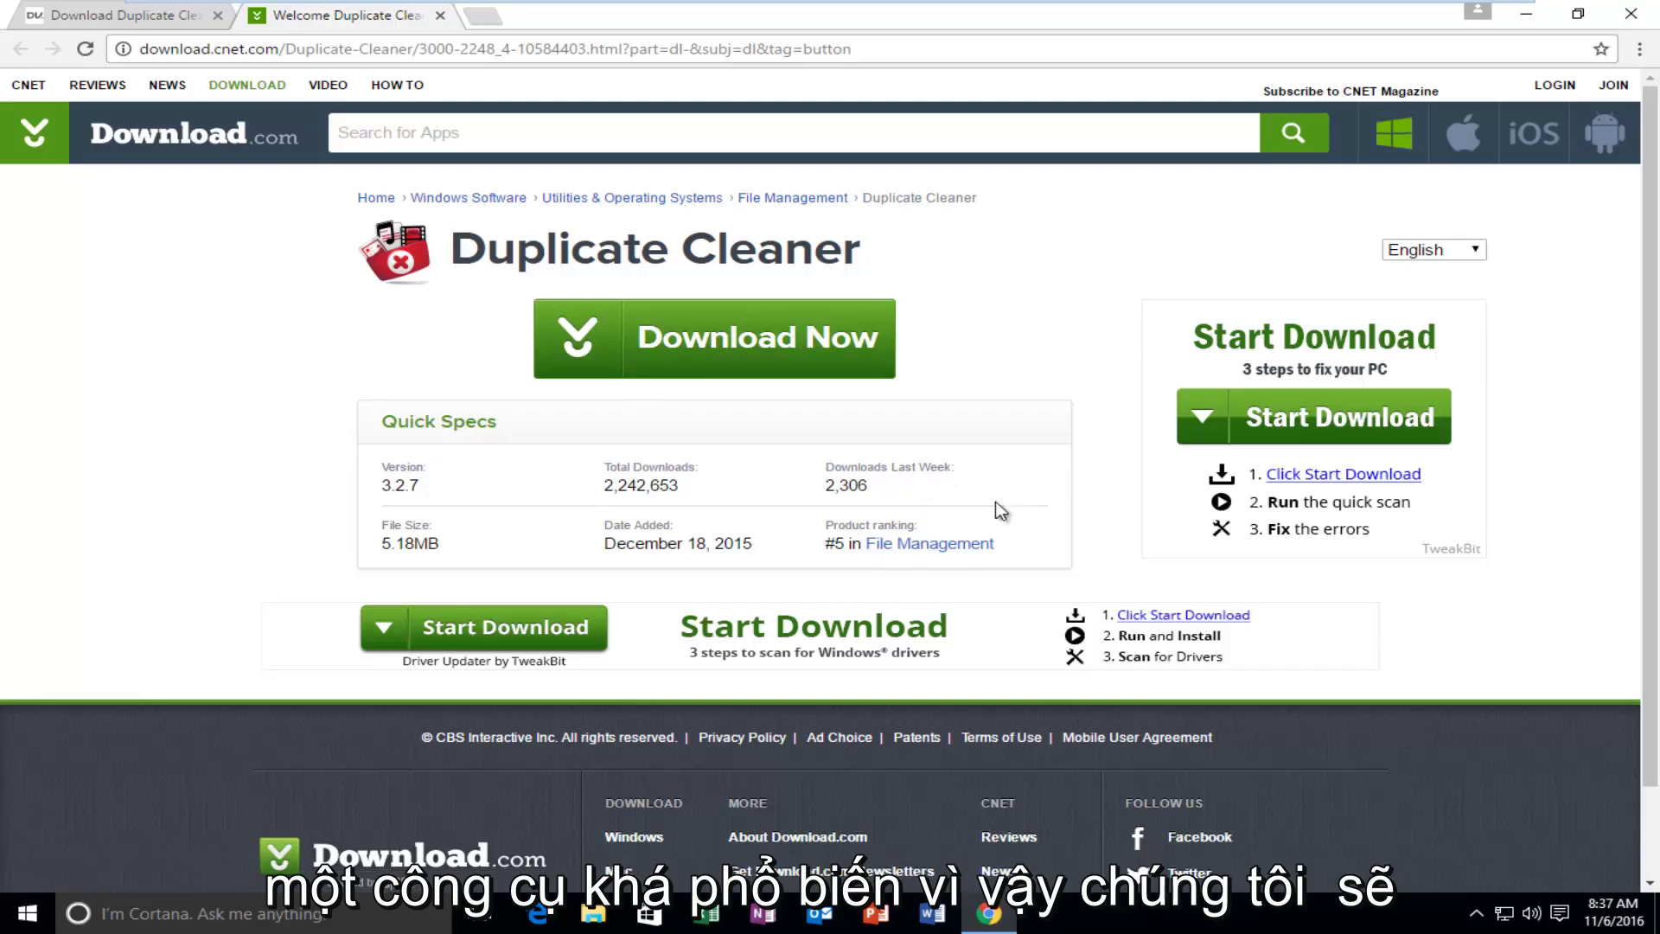
Download the DuplicateCleaner_setup.exe v3.2.7 installer from Download.com.
click(662, 341)
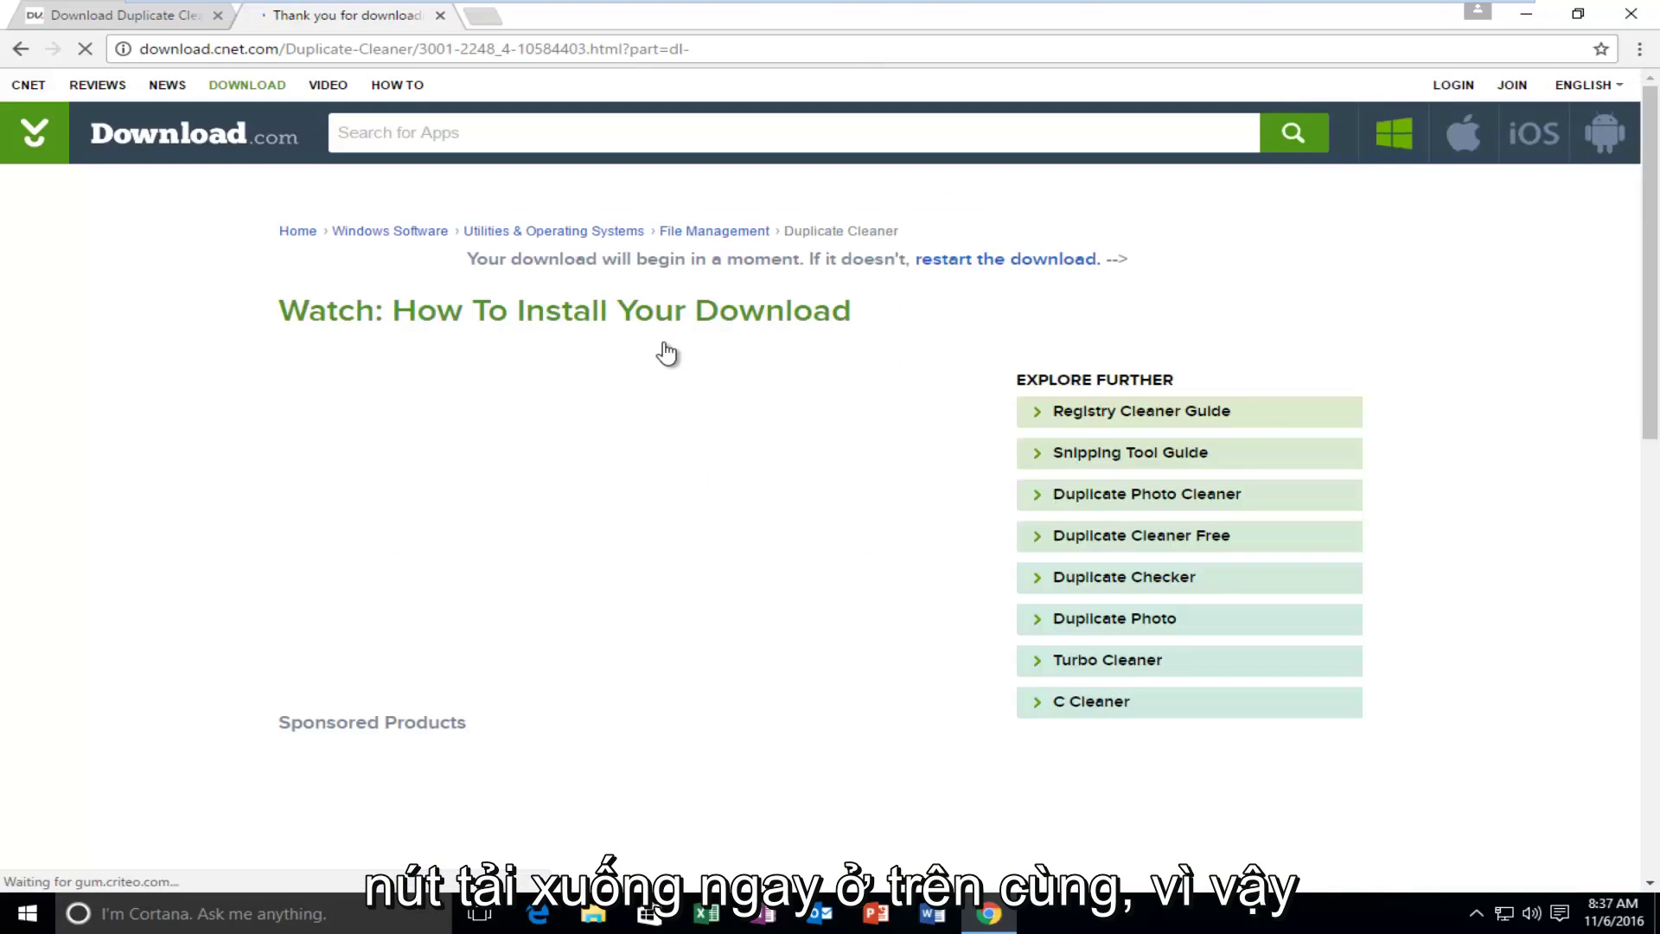
scroll(663, 339, down, 1)
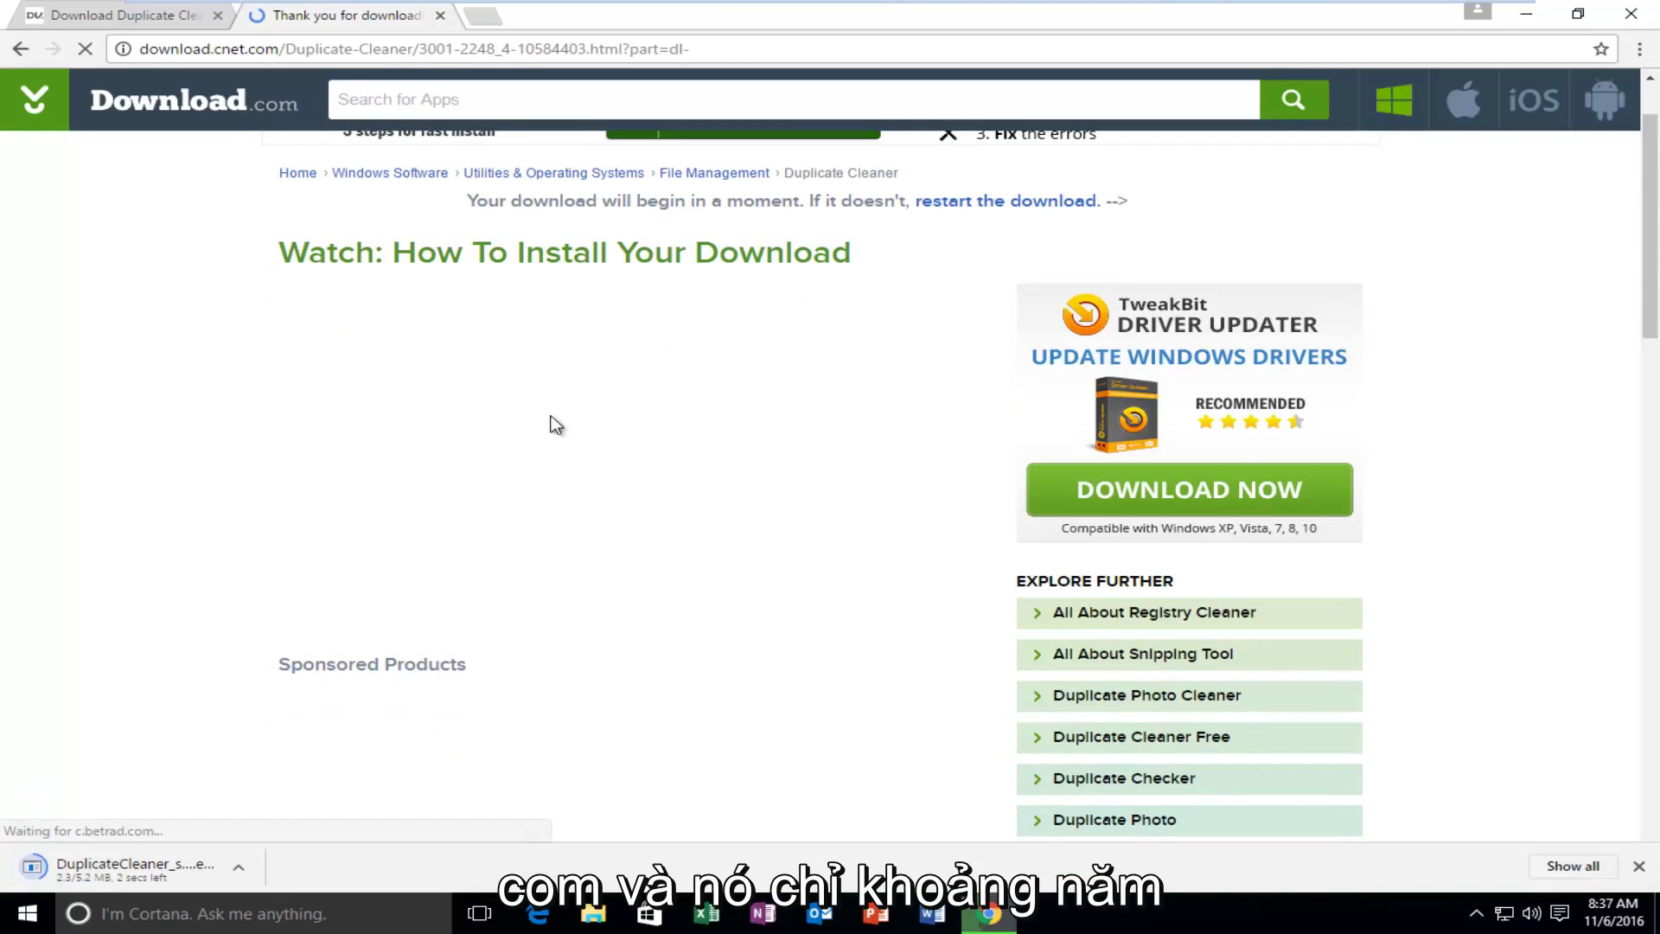
scroll(337, 597, down, 6)
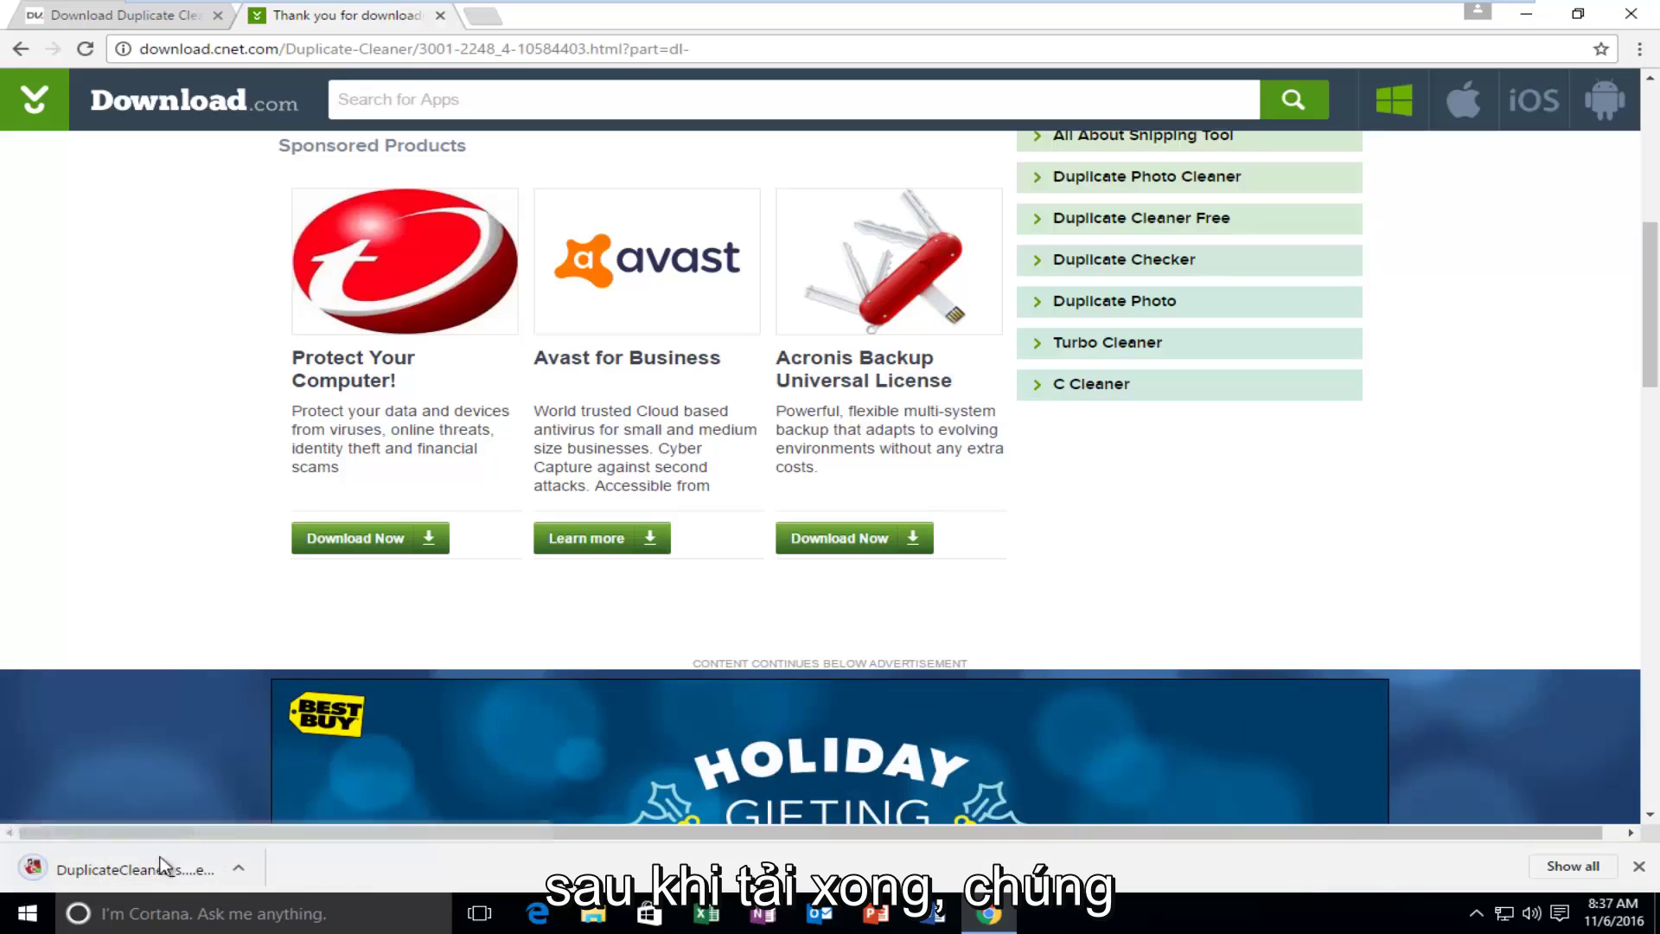
Run DuplicateCleaner_setup.exe with administrator approval and confirm English as the installer language.
click(108, 869)
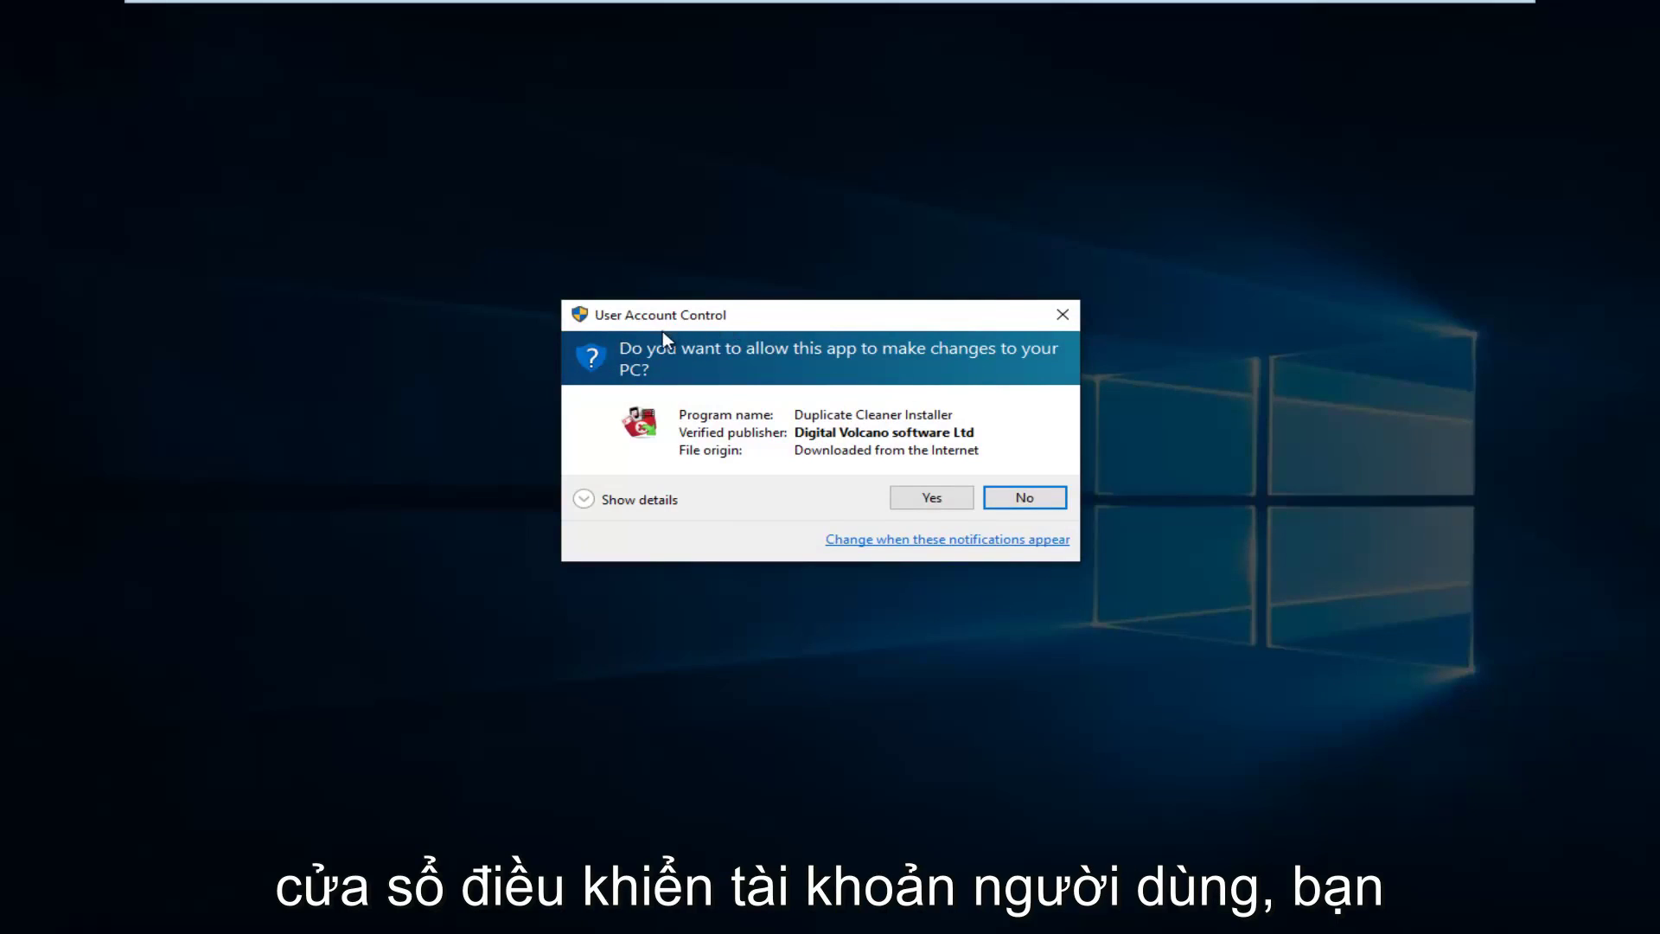
click(920, 496)
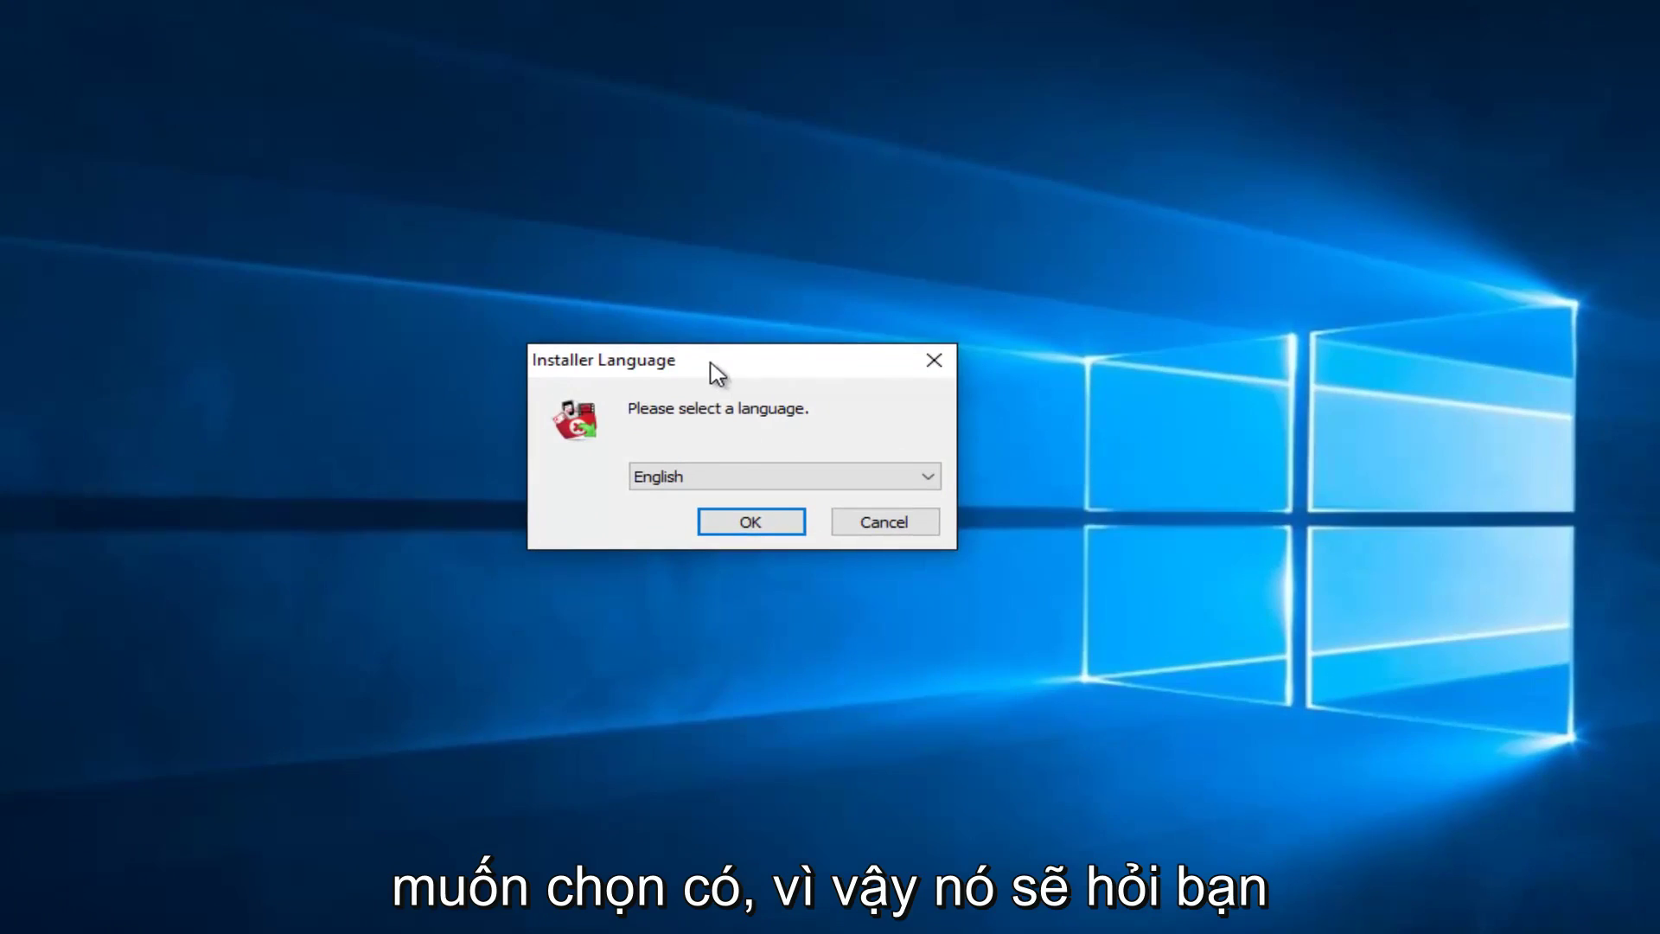
click(741, 480)
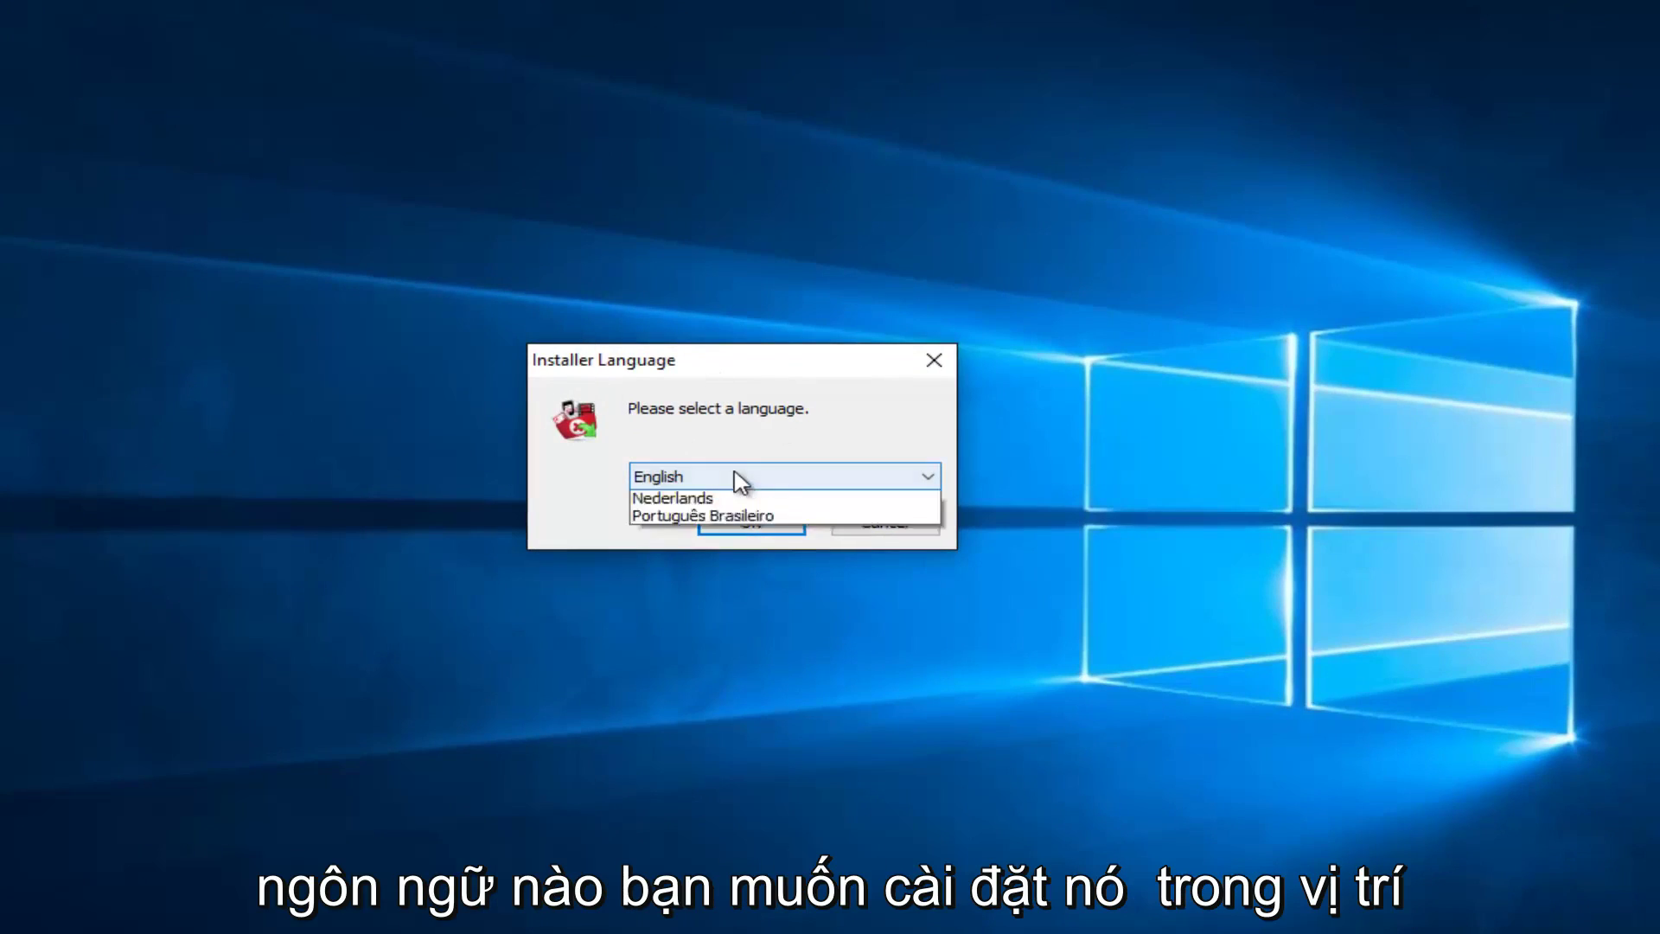
click(760, 417)
click(714, 481)
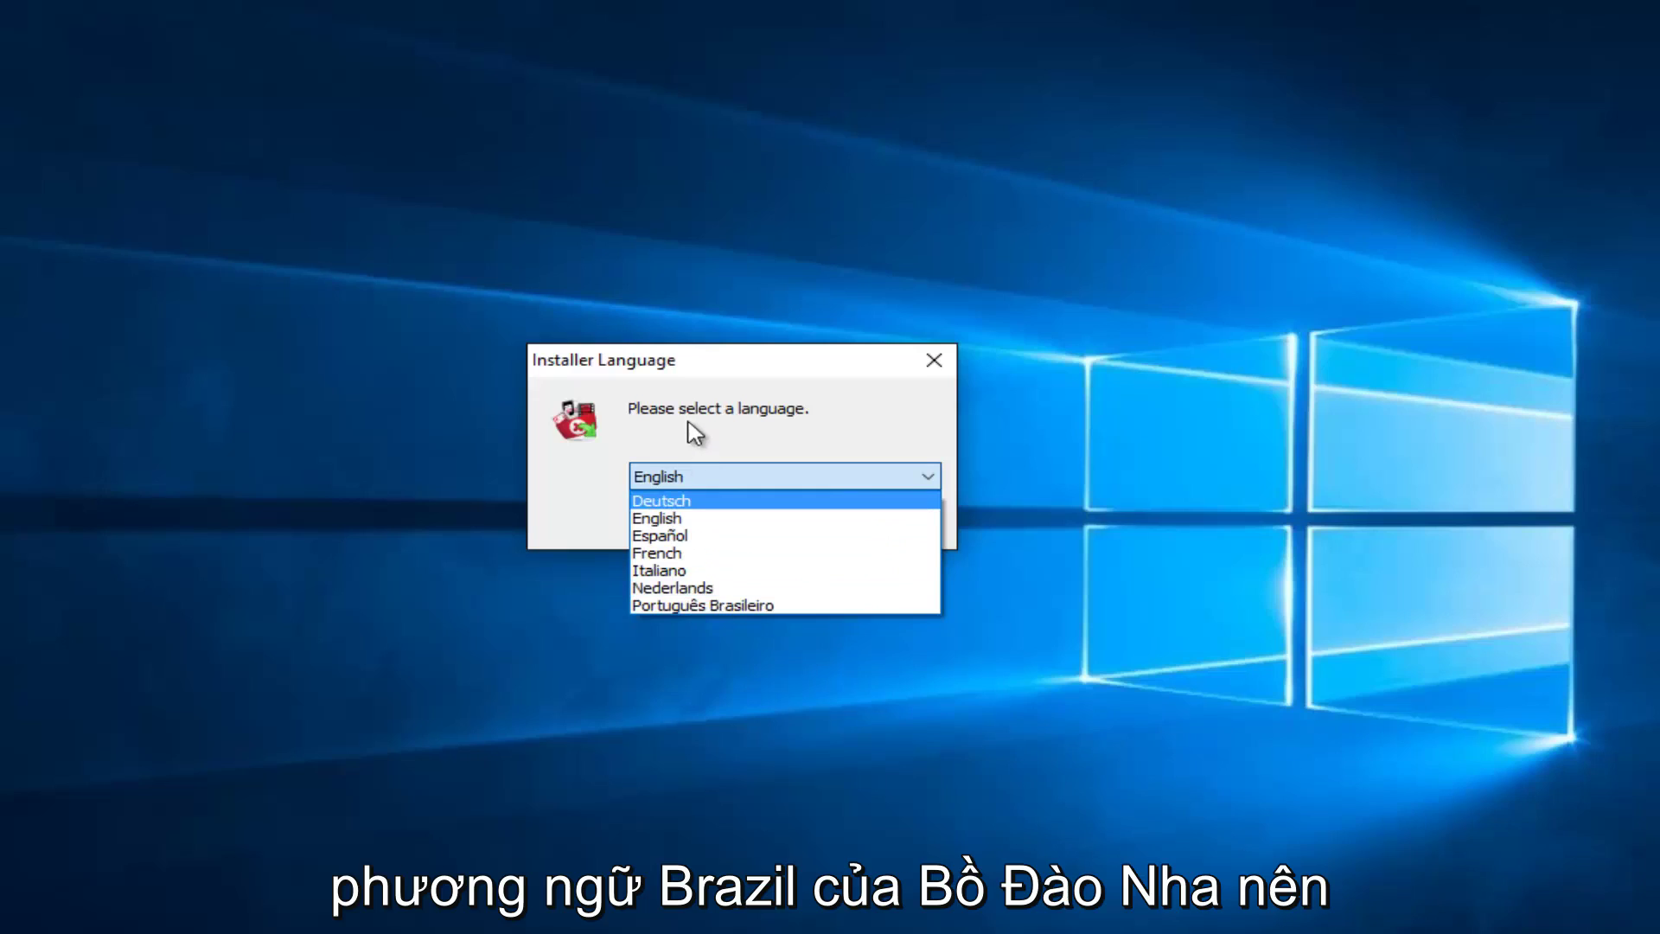
click(655, 518)
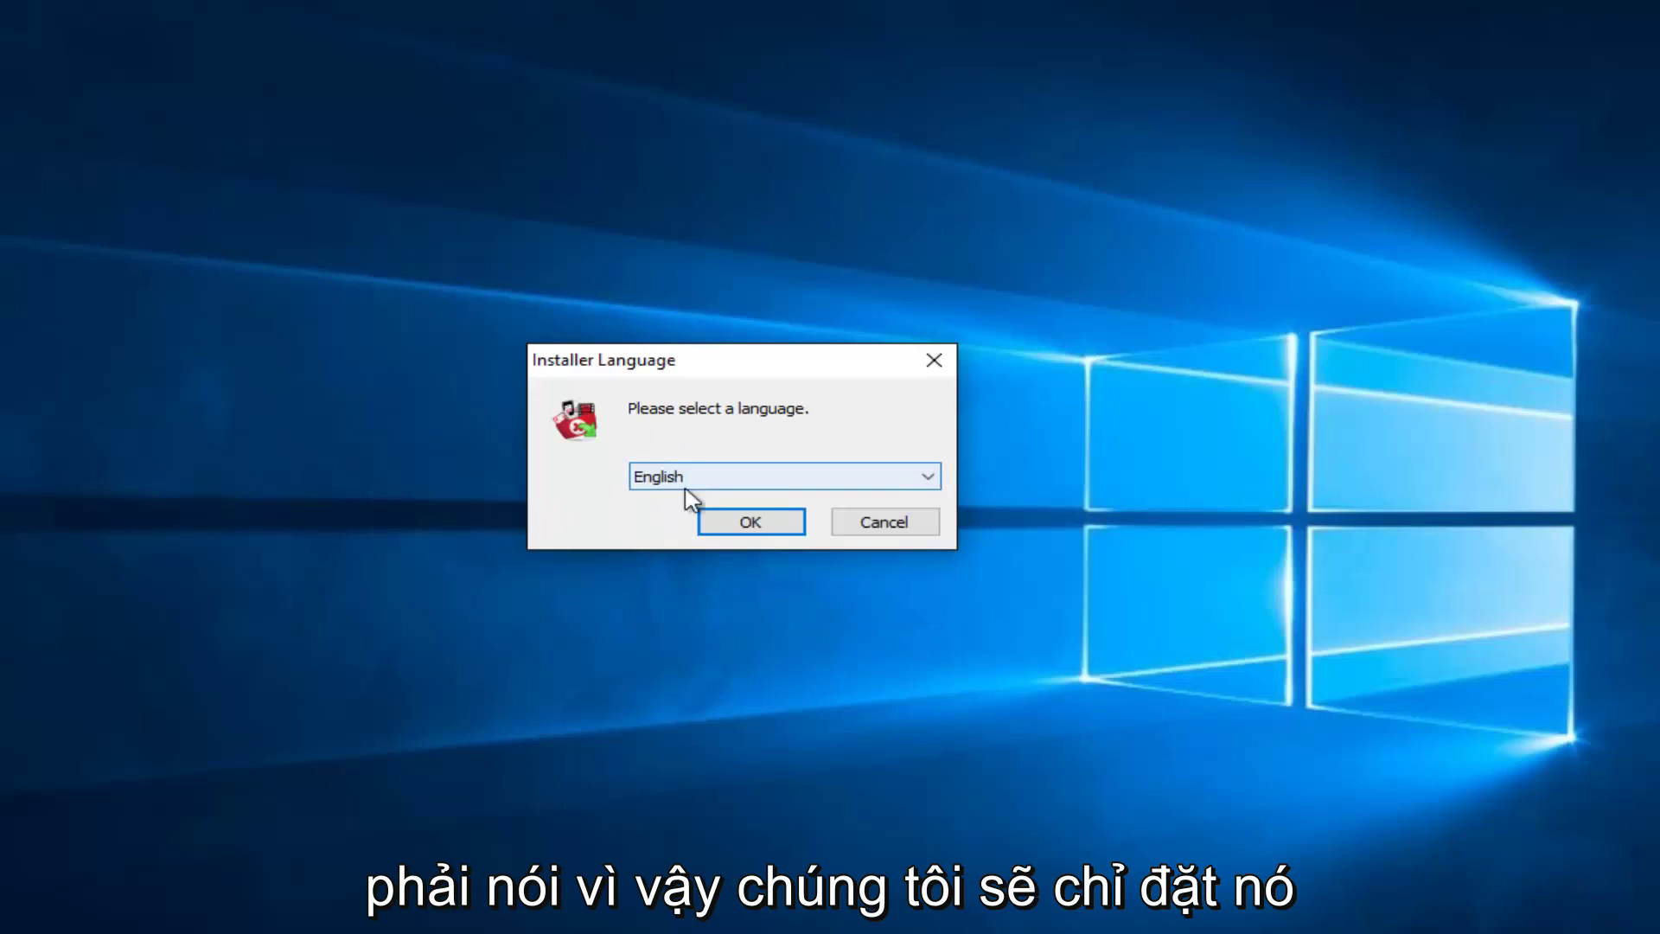
click(735, 524)
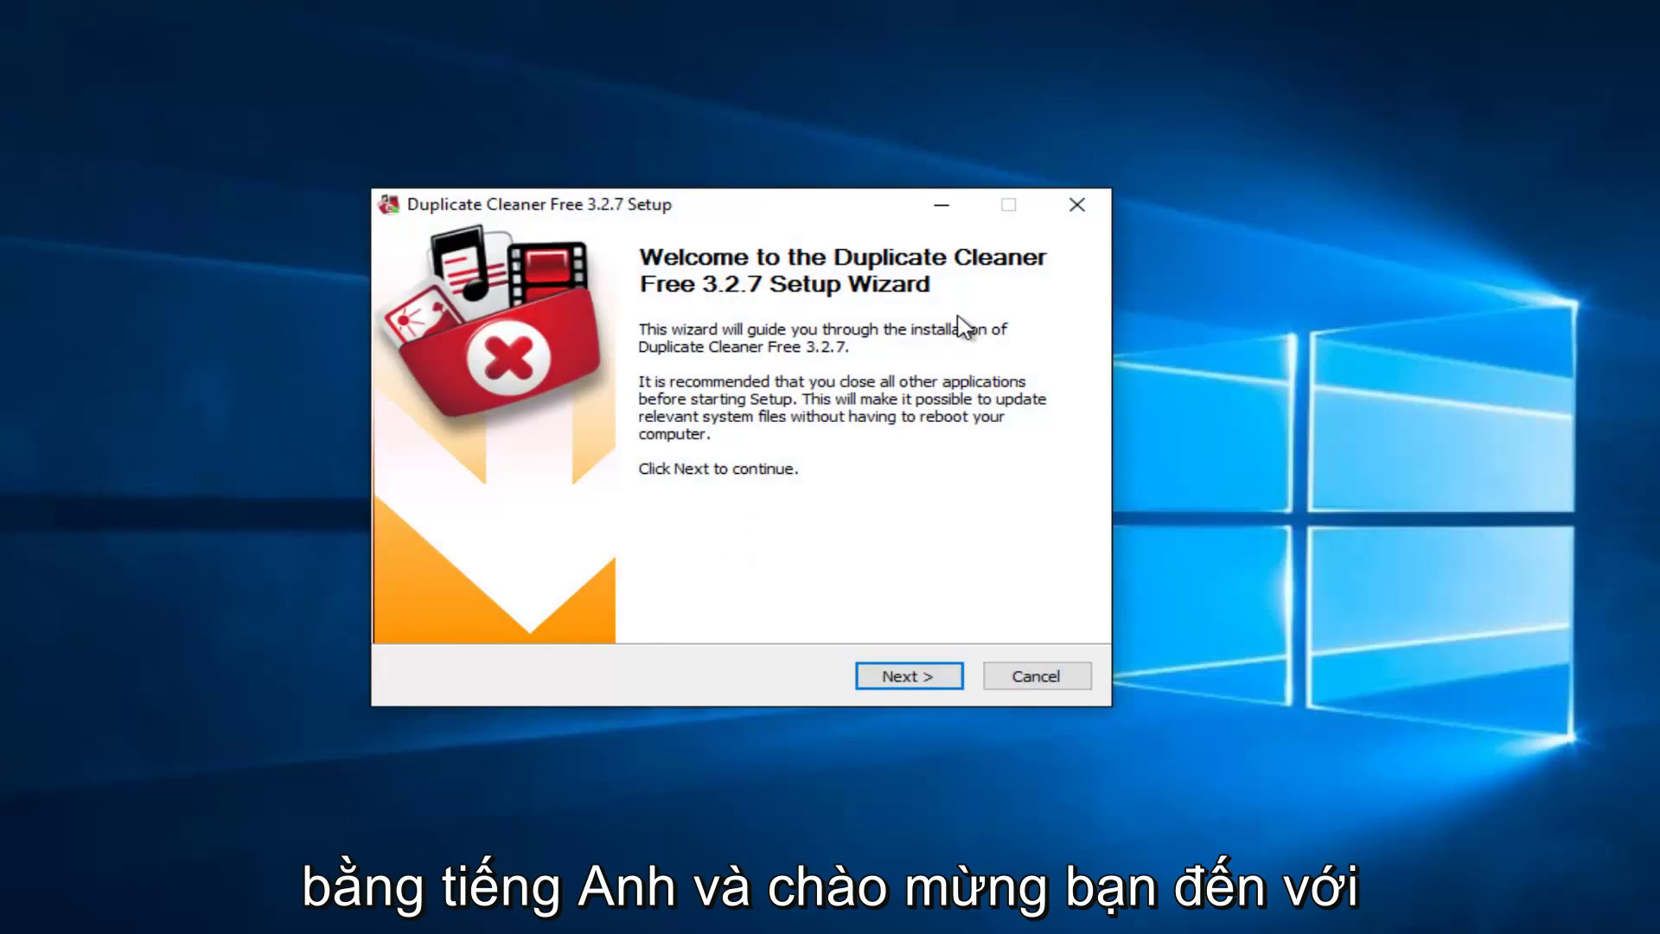
Install to C:\Program Files\Duplicate Cleaner, untick Launch Welcome Page, and finish with Run Duplicate Cleaner kept.
click(902, 681)
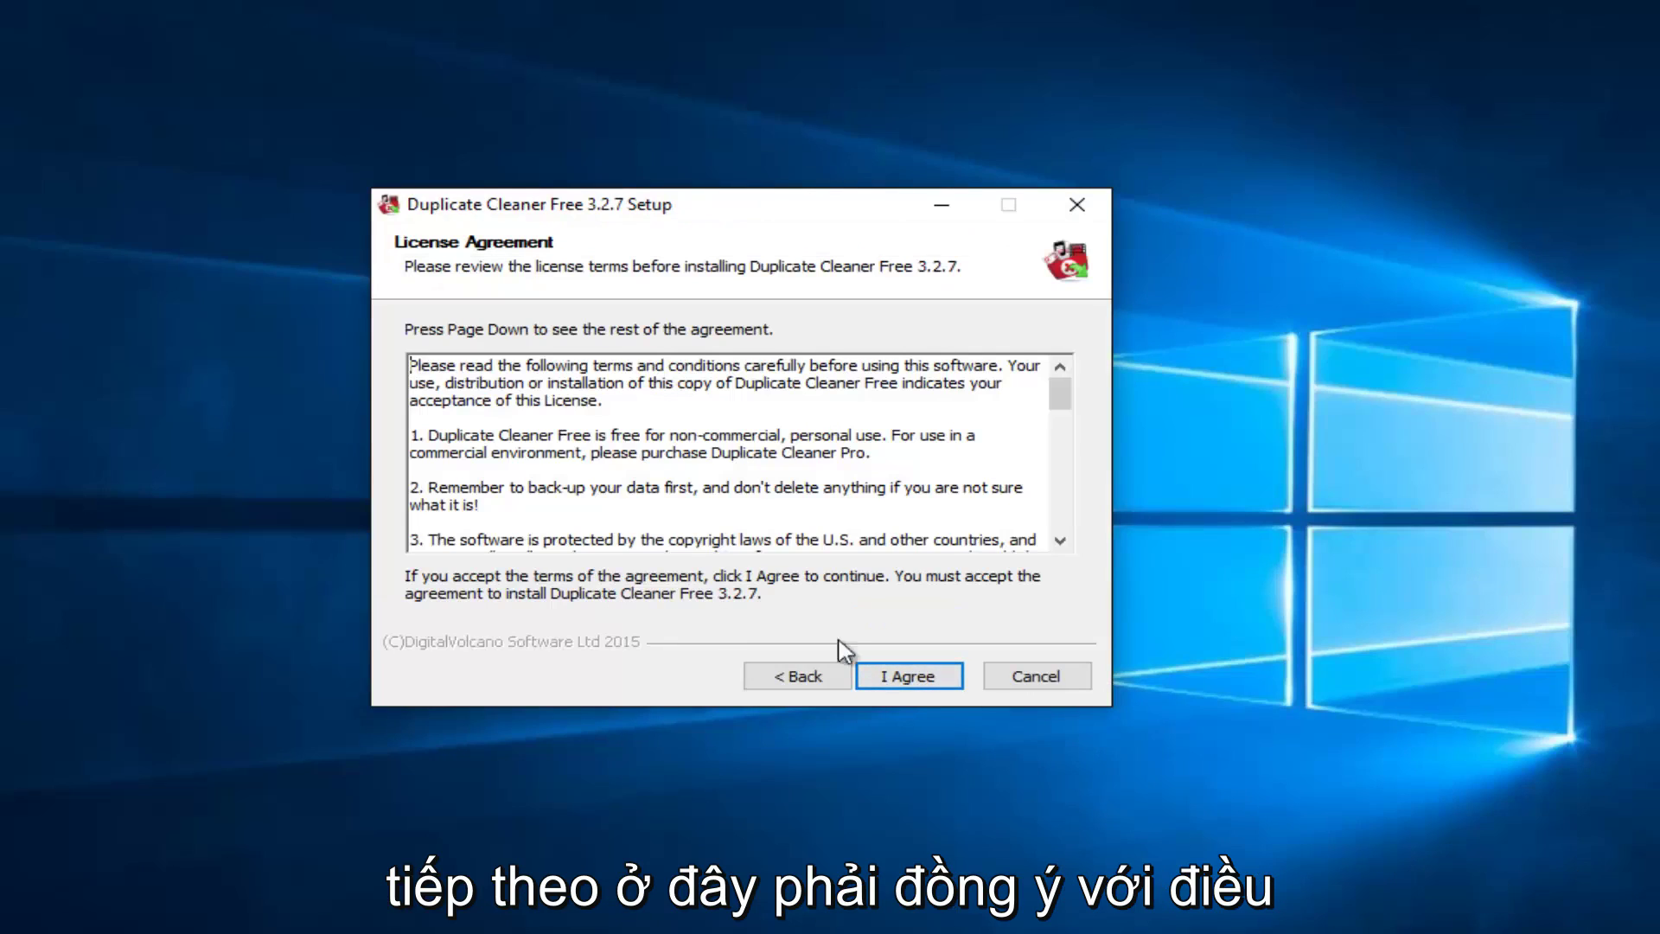
click(904, 680)
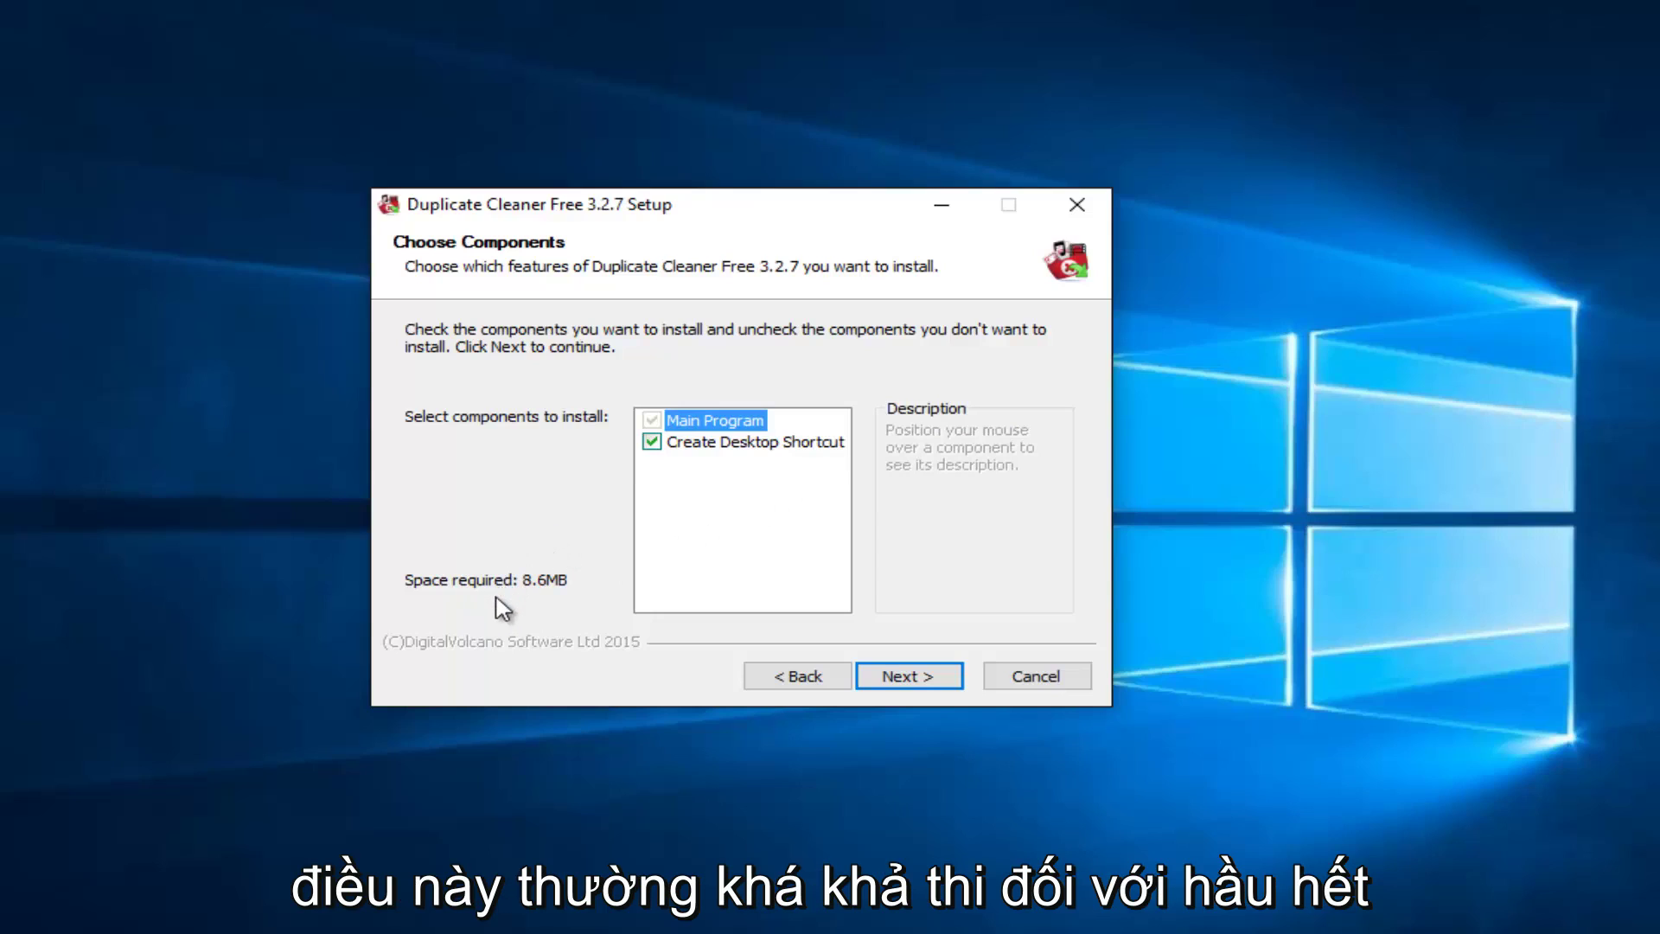
click(906, 679)
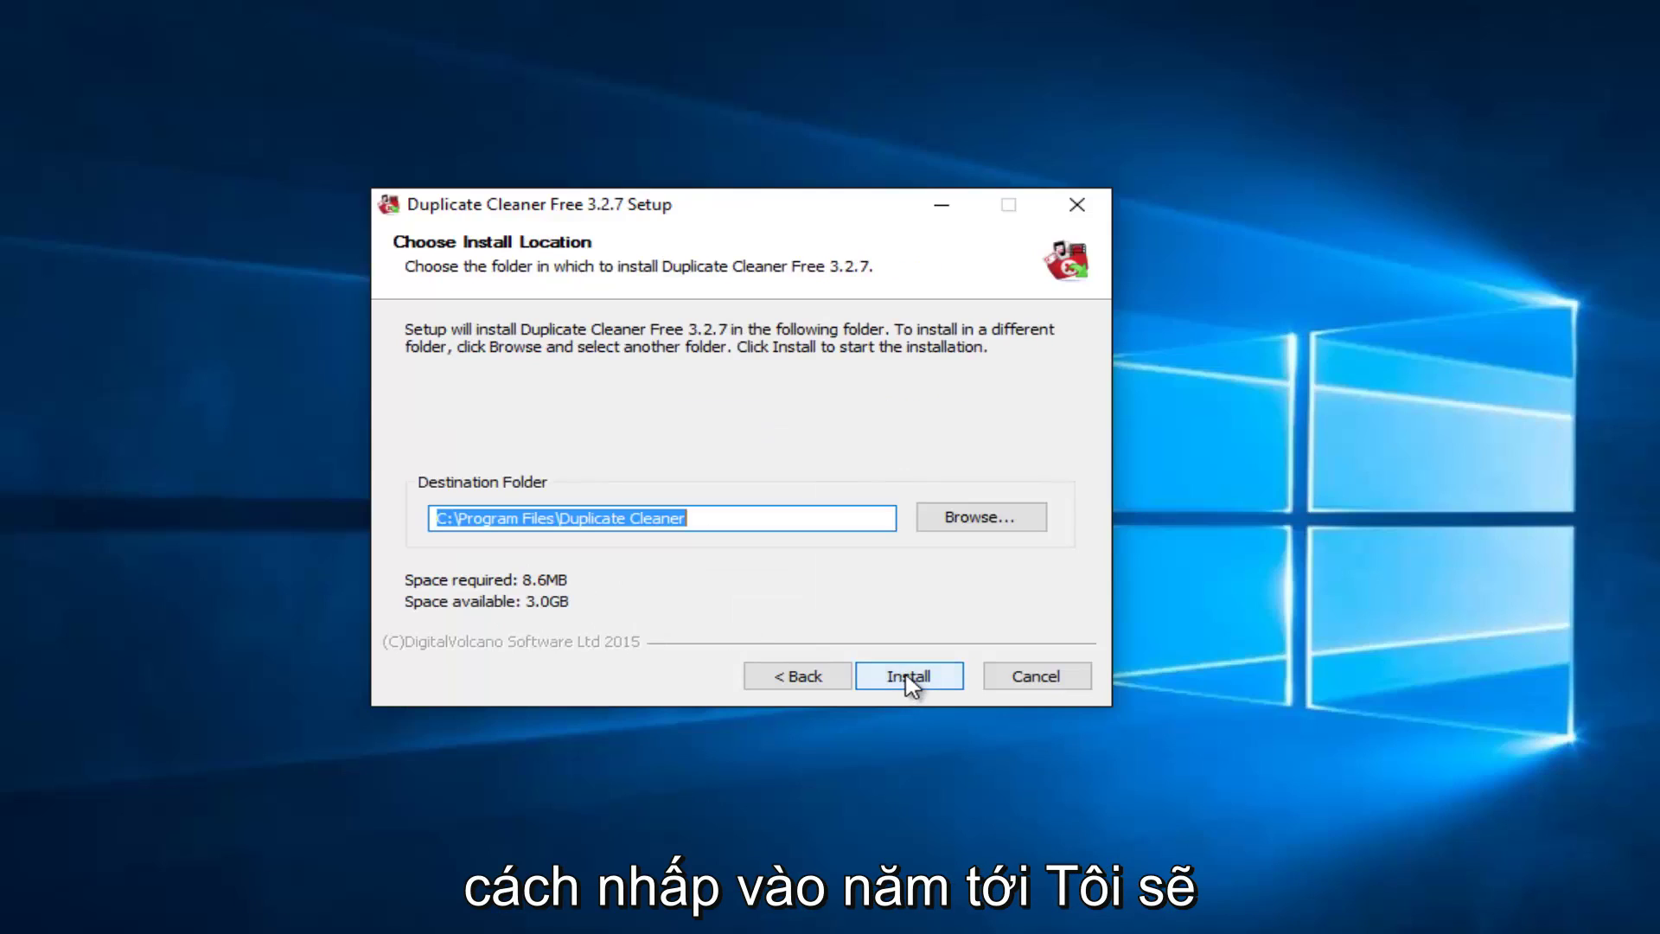
click(910, 679)
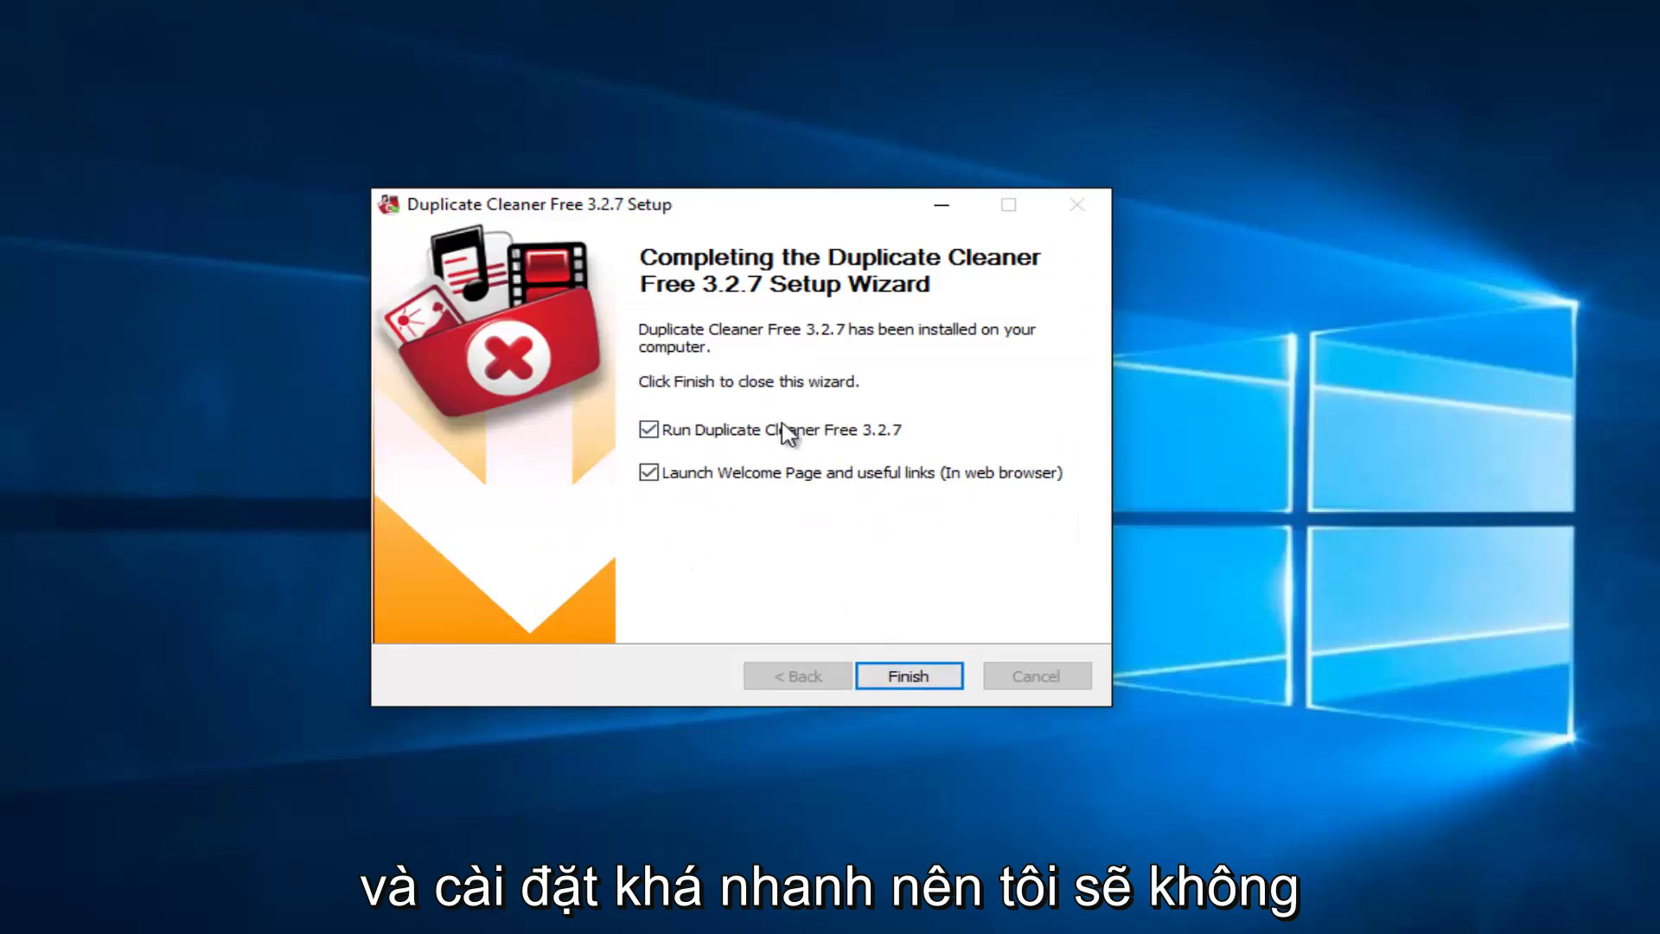
click(650, 474)
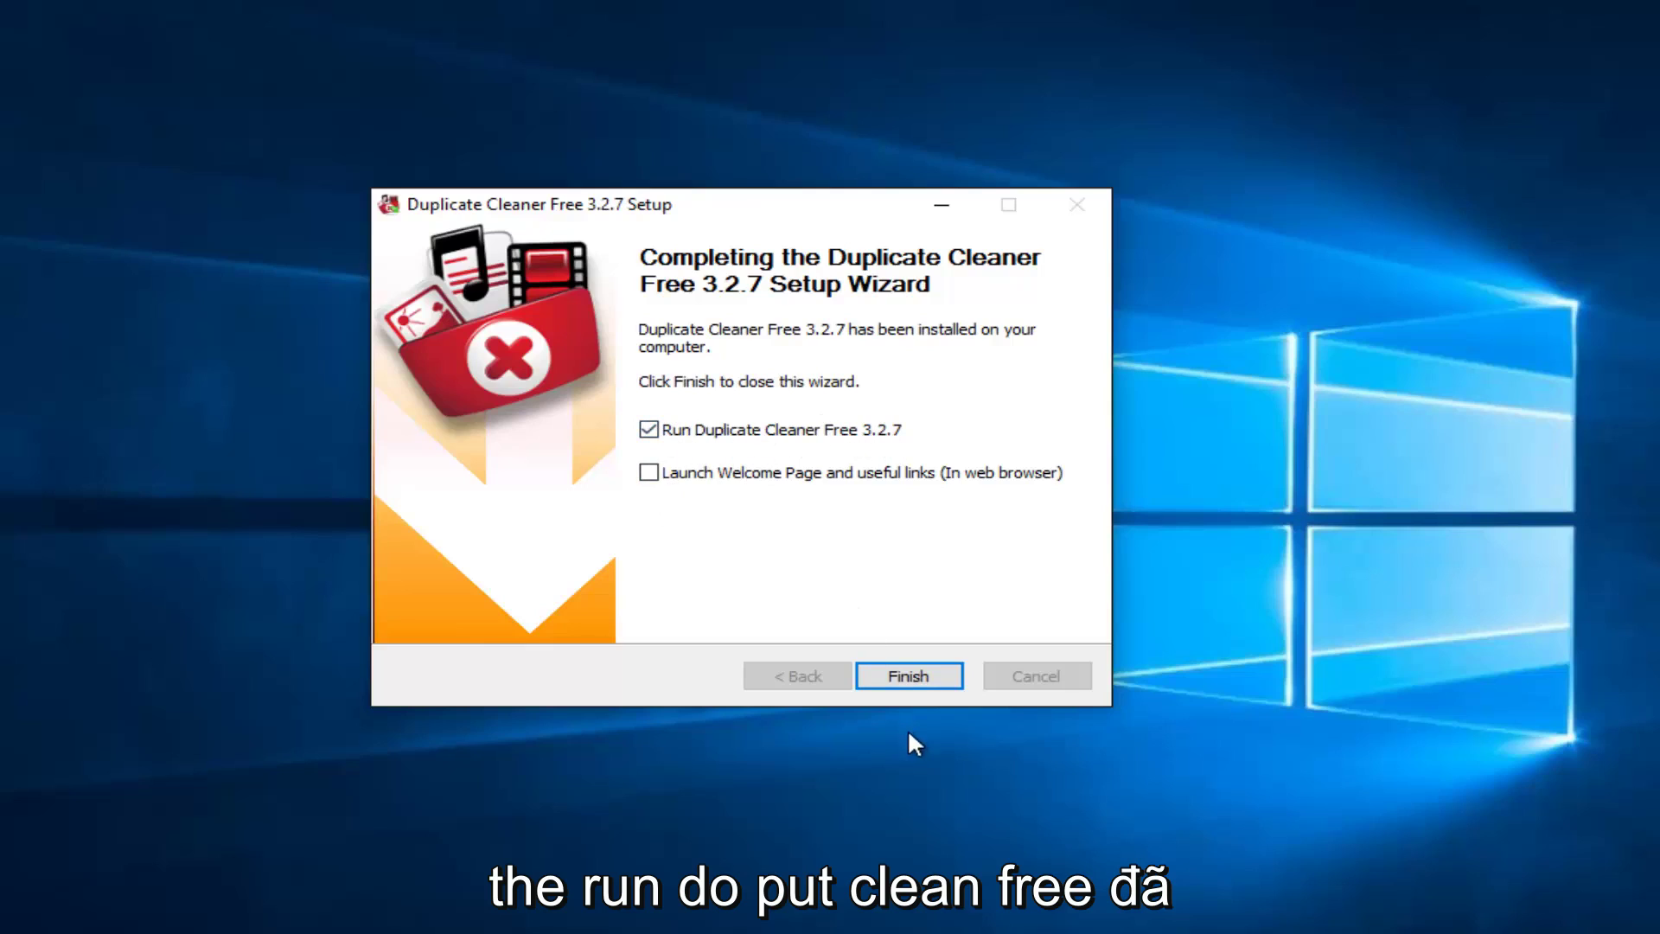
click(891, 675)
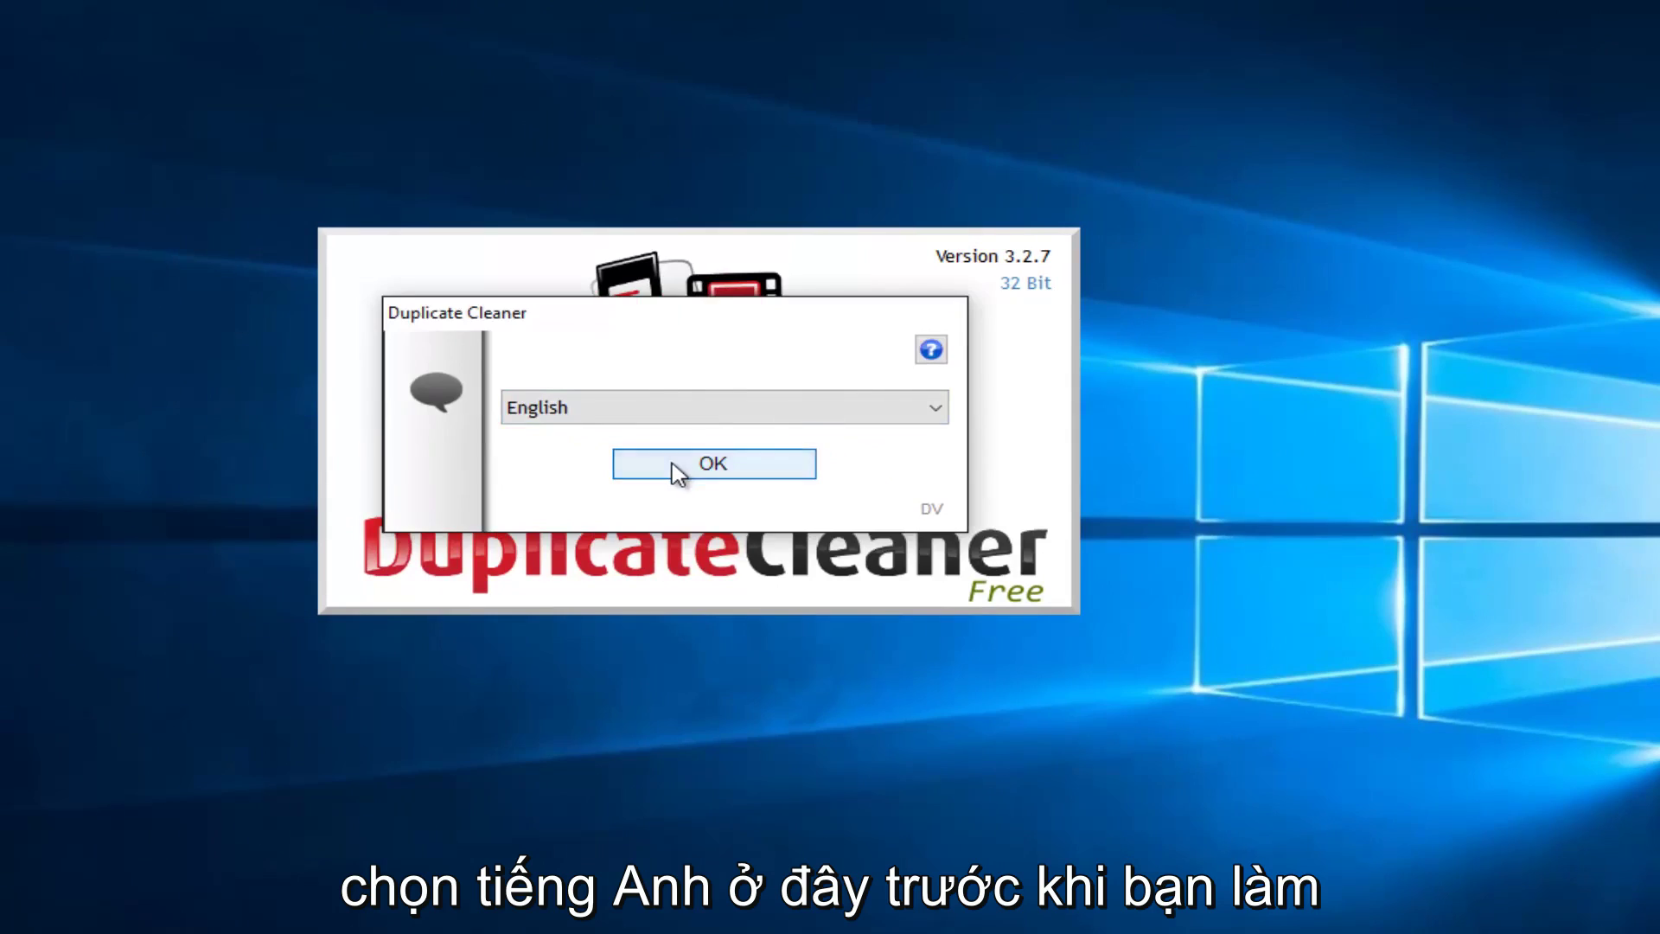
Accept English as the interface language and go to the Scan Location page.
click(672, 465)
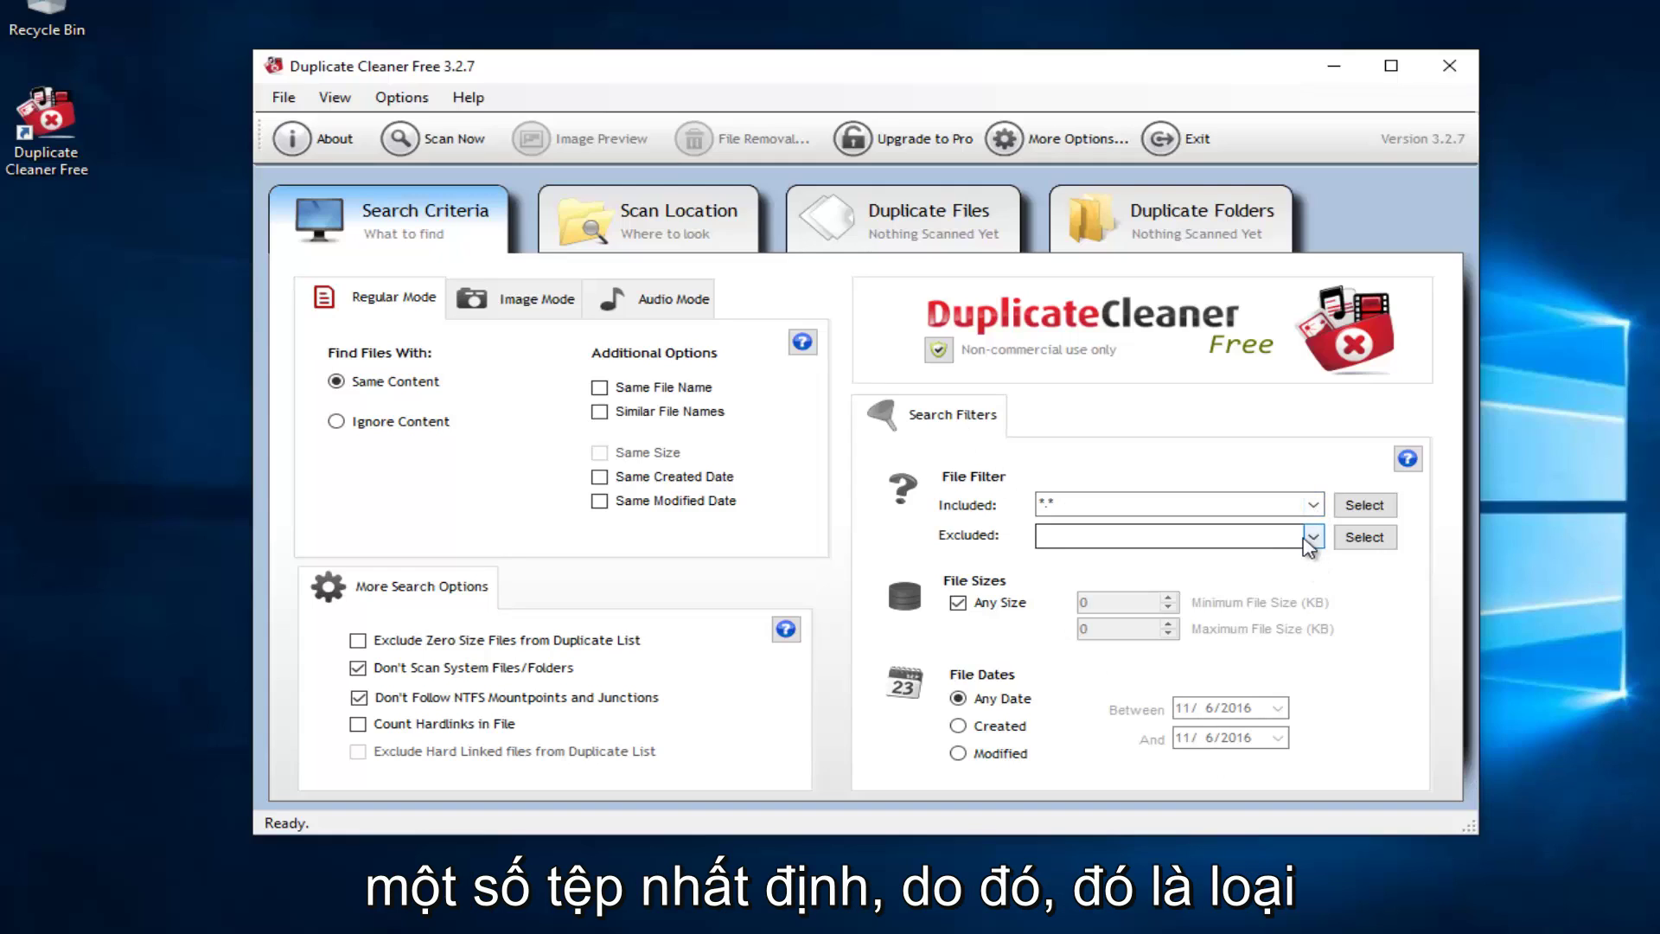
click(689, 240)
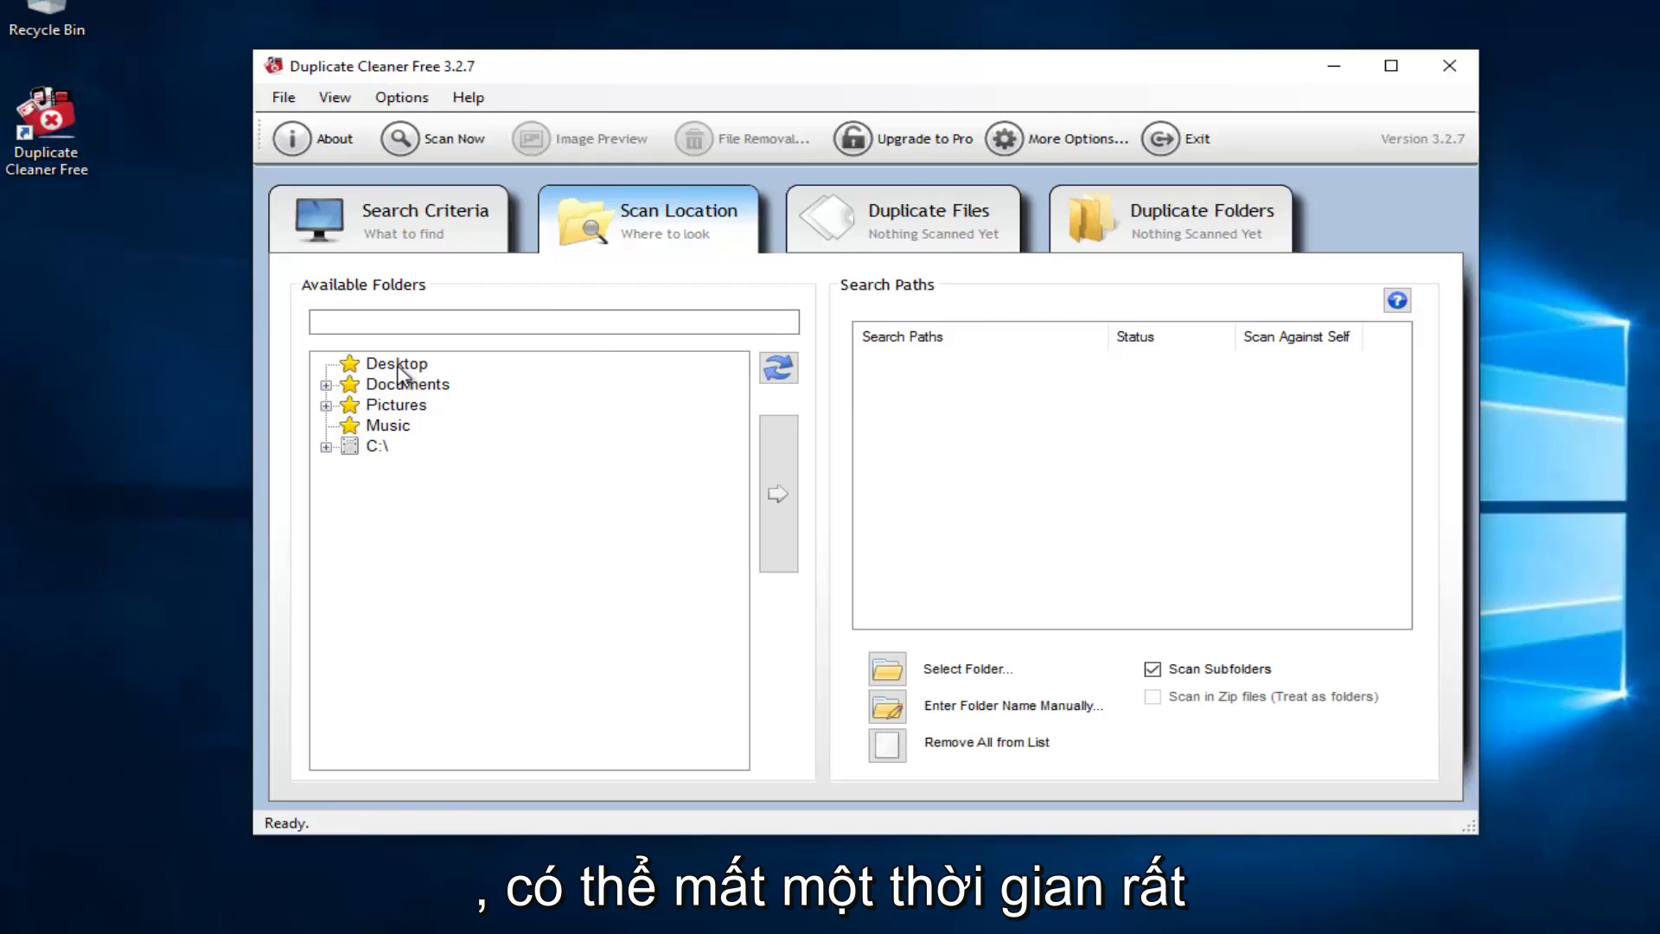
Check the Pro-only Duplicate Folders page, then return to the empty Duplicate Files results.
click(908, 235)
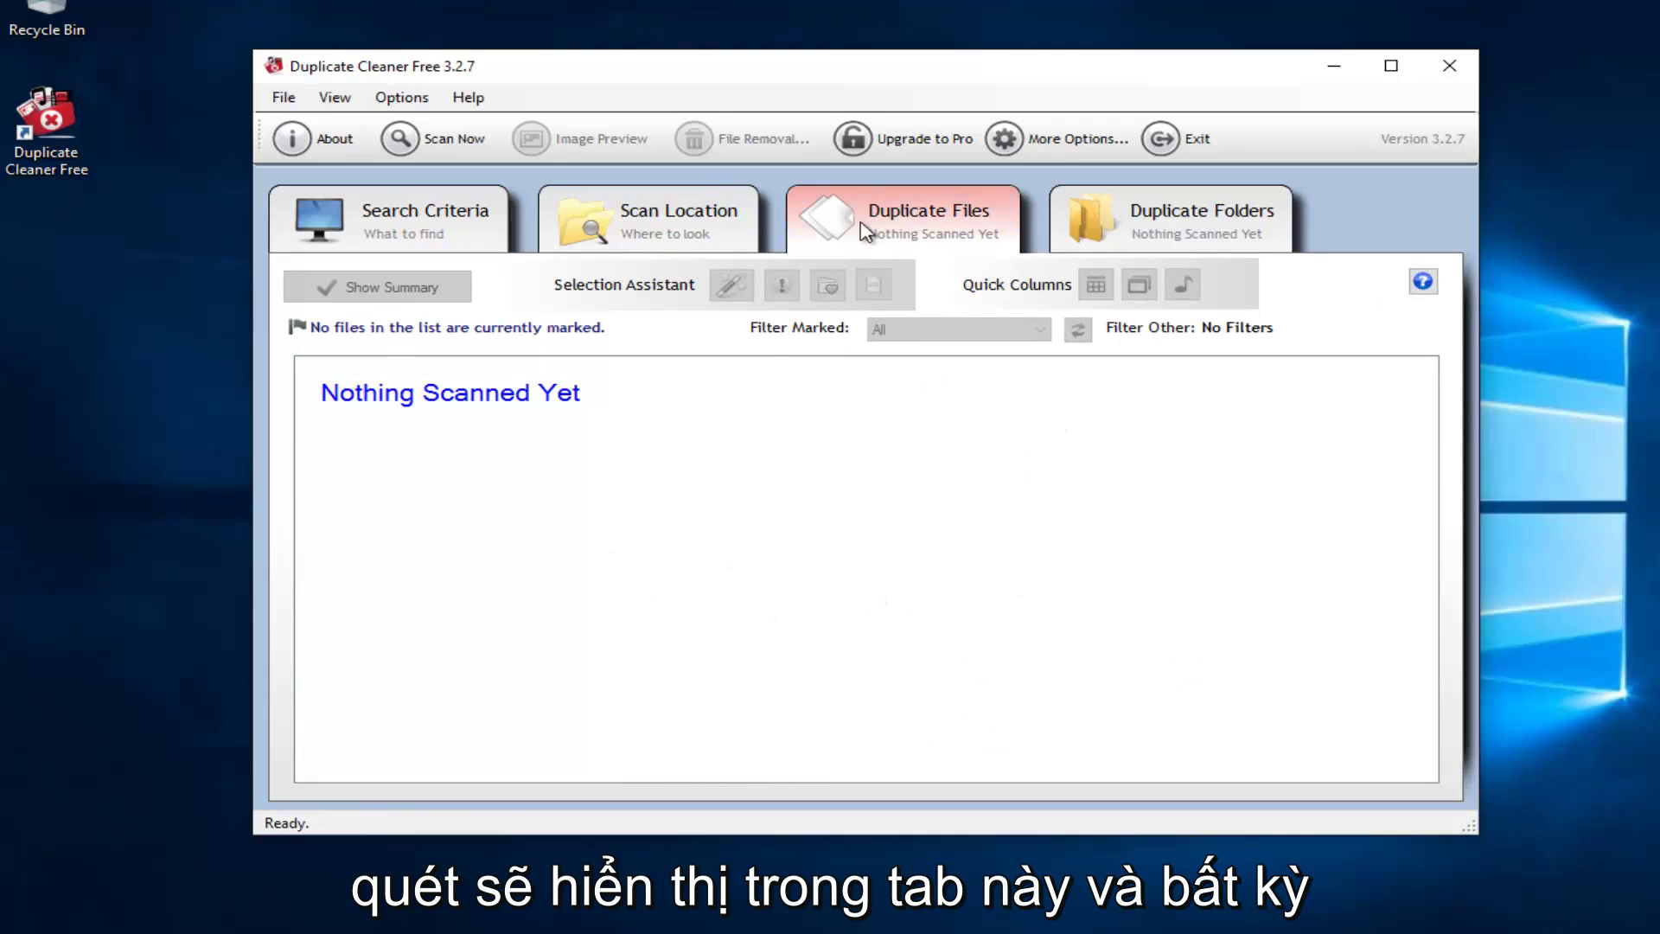
click(1140, 216)
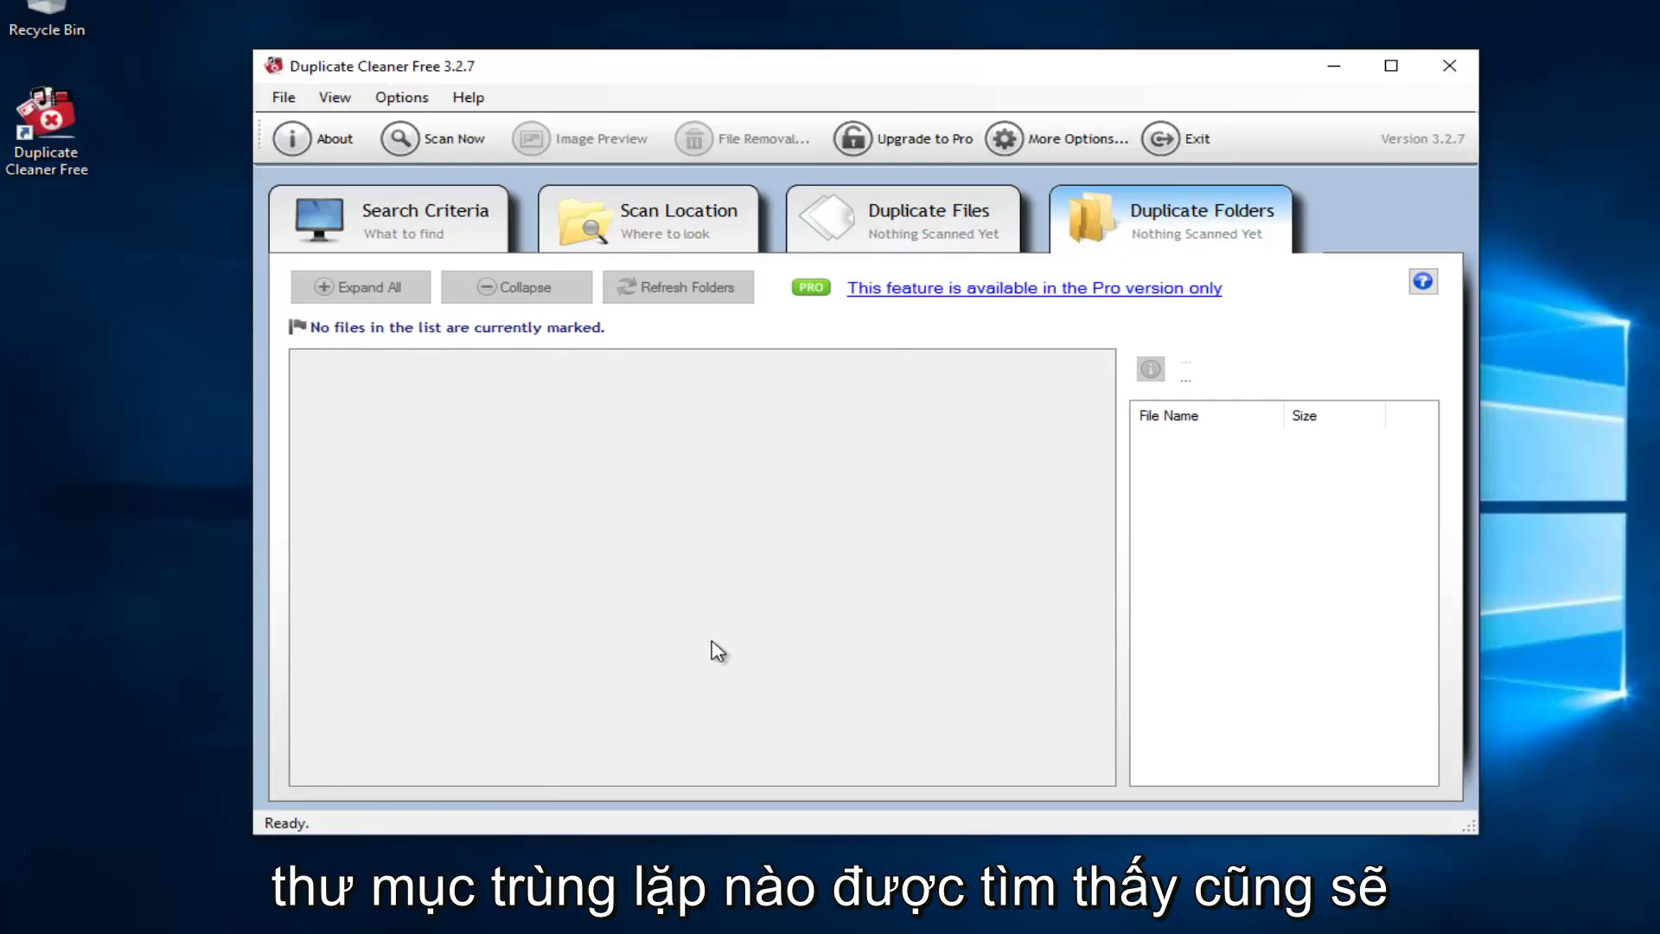
click(940, 215)
click(1115, 223)
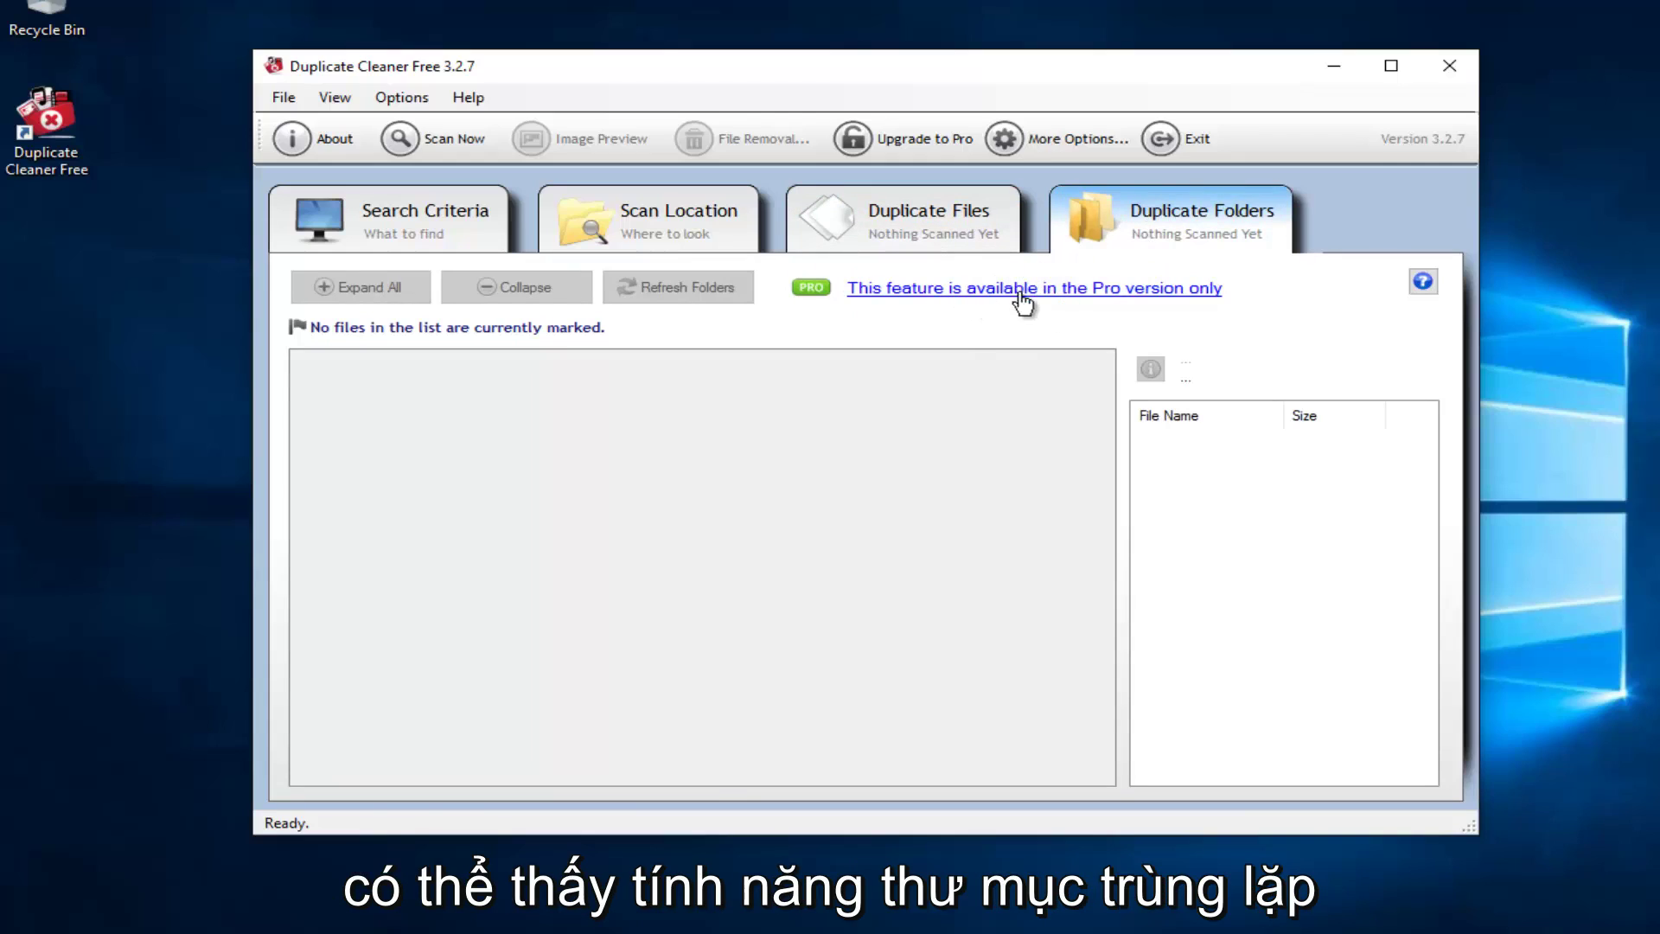
click(989, 227)
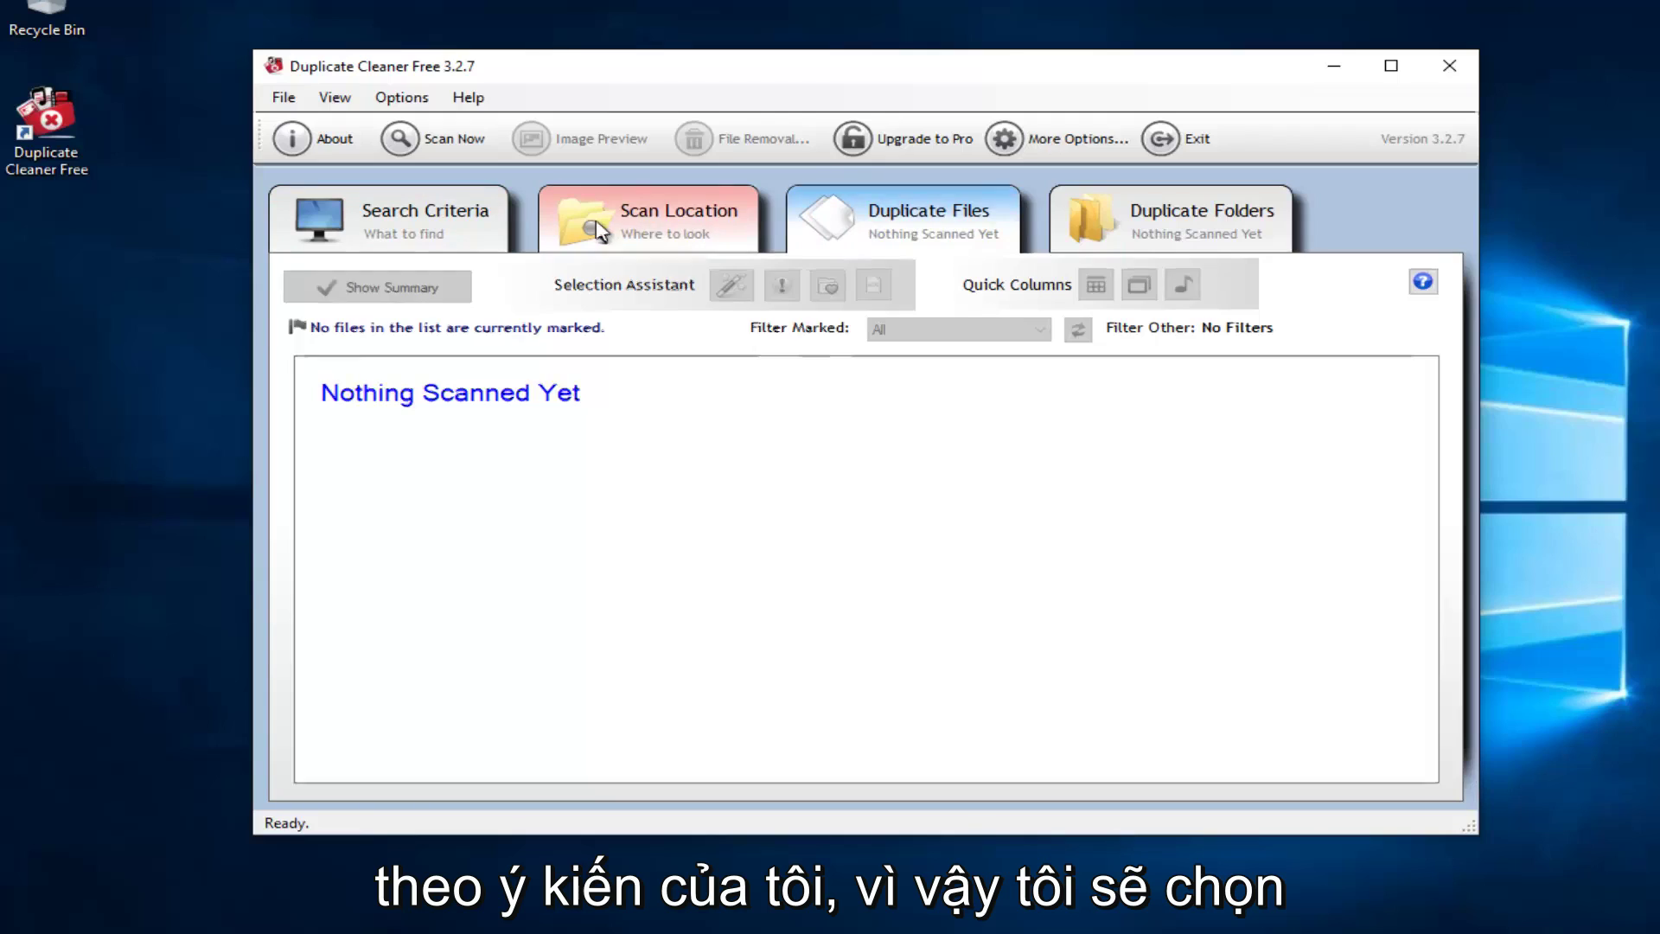
Add C:\Users\Computer\Documents to the Search Paths as an included folder with subfolders.
click(640, 222)
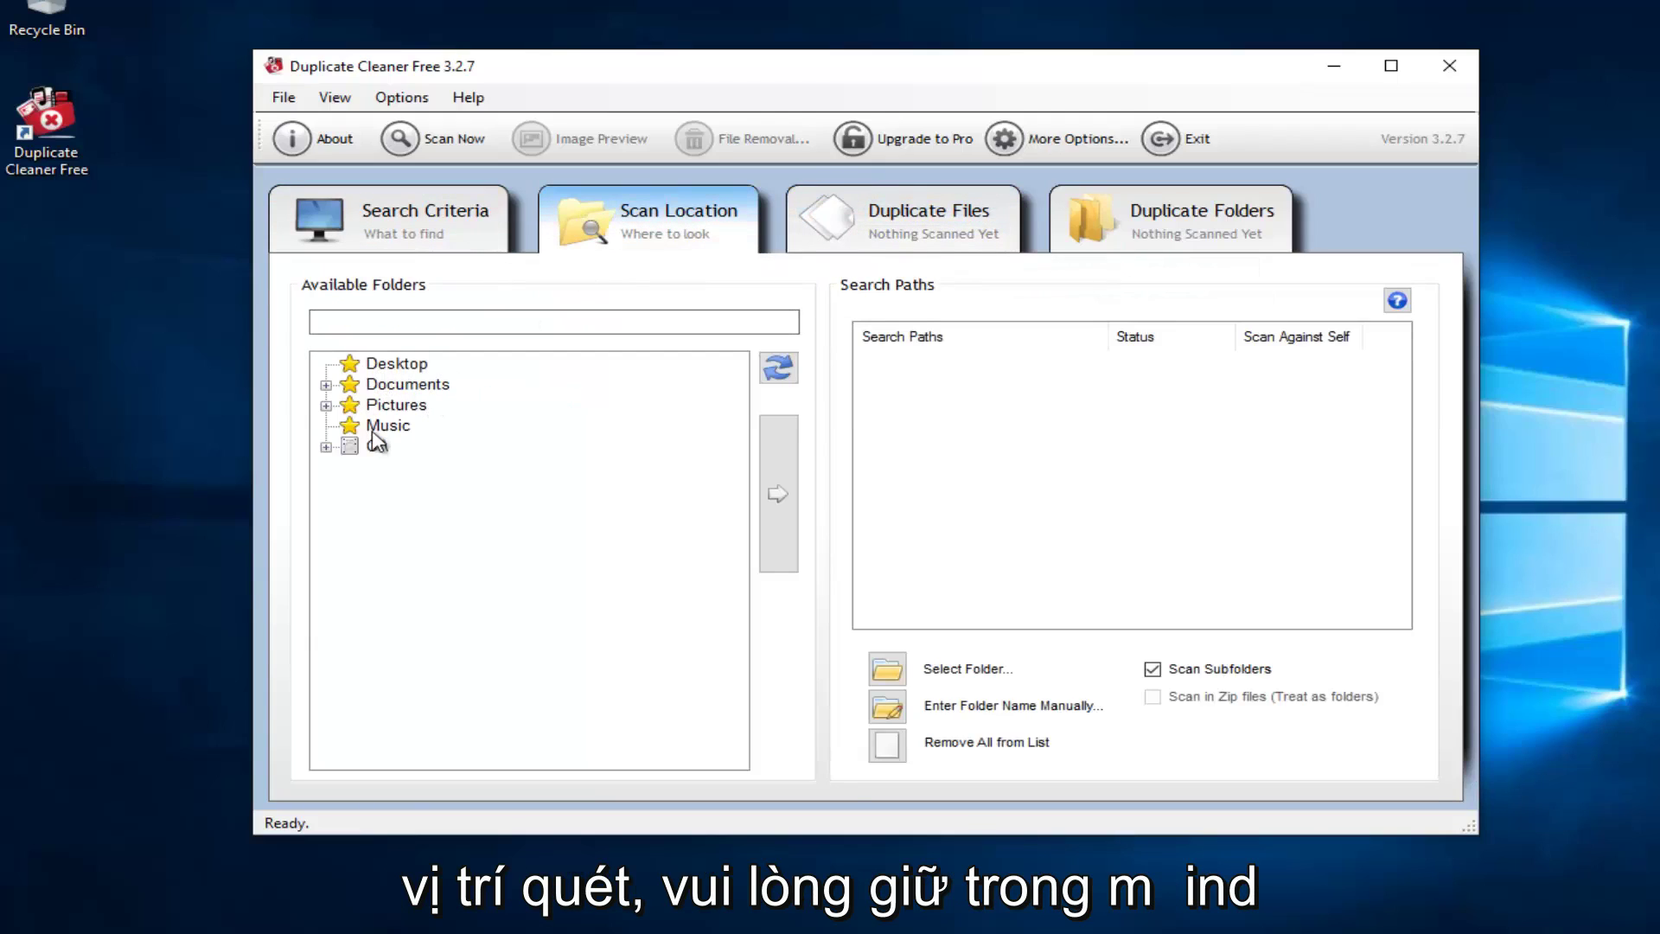
click(326, 385)
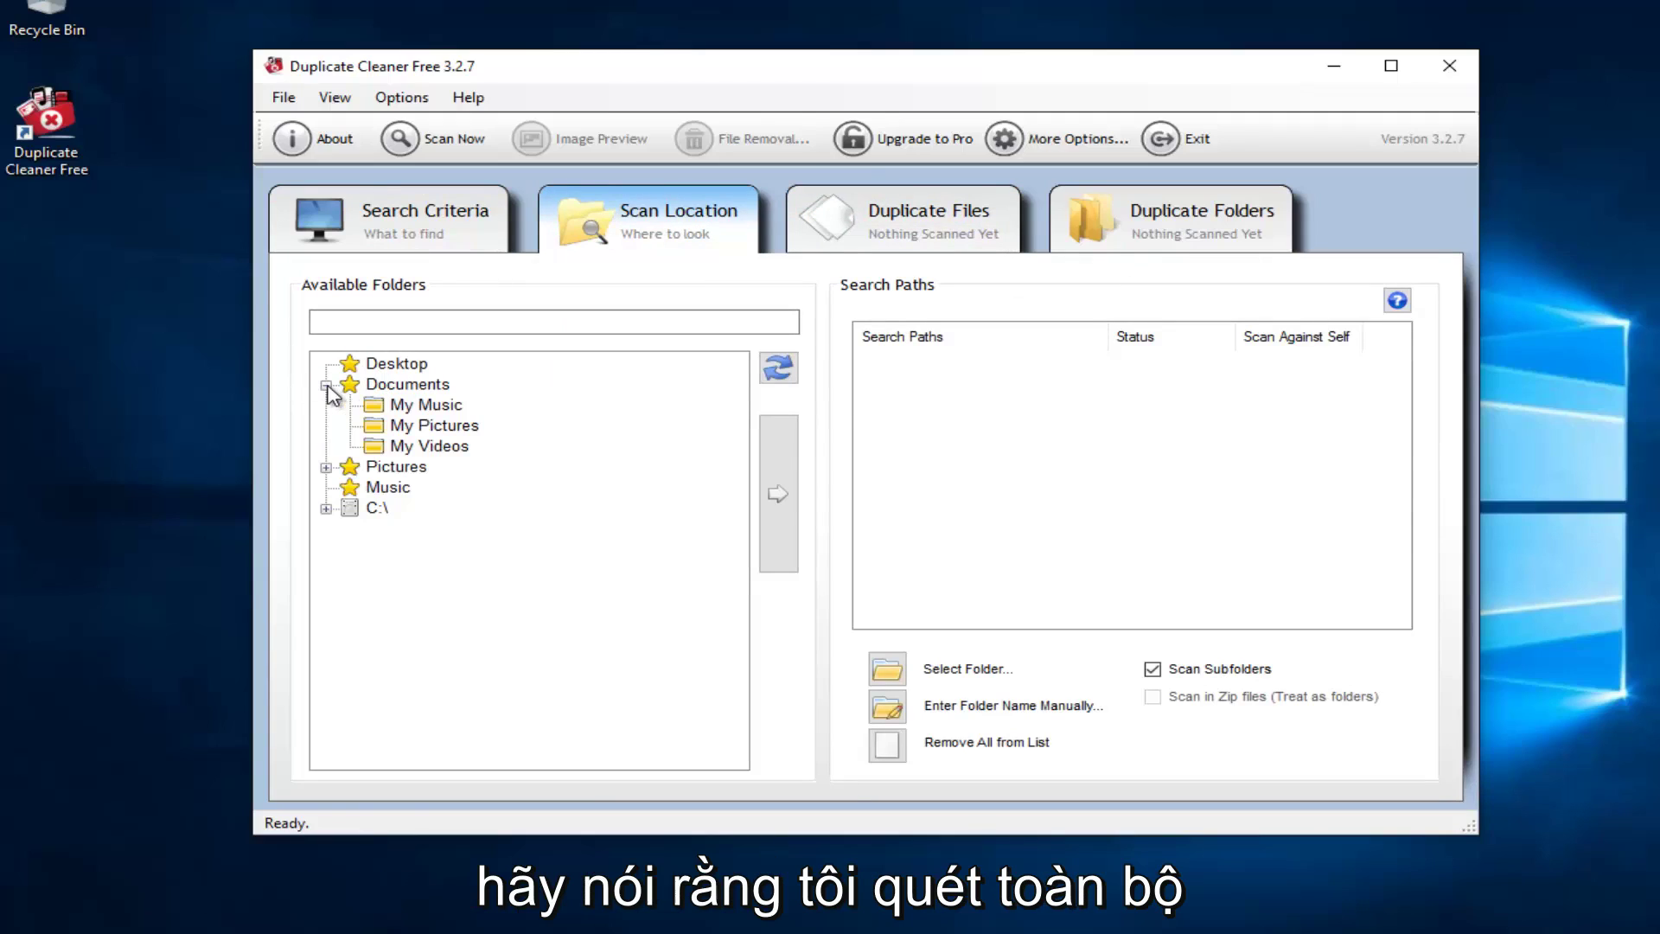
click(326, 385)
click(396, 389)
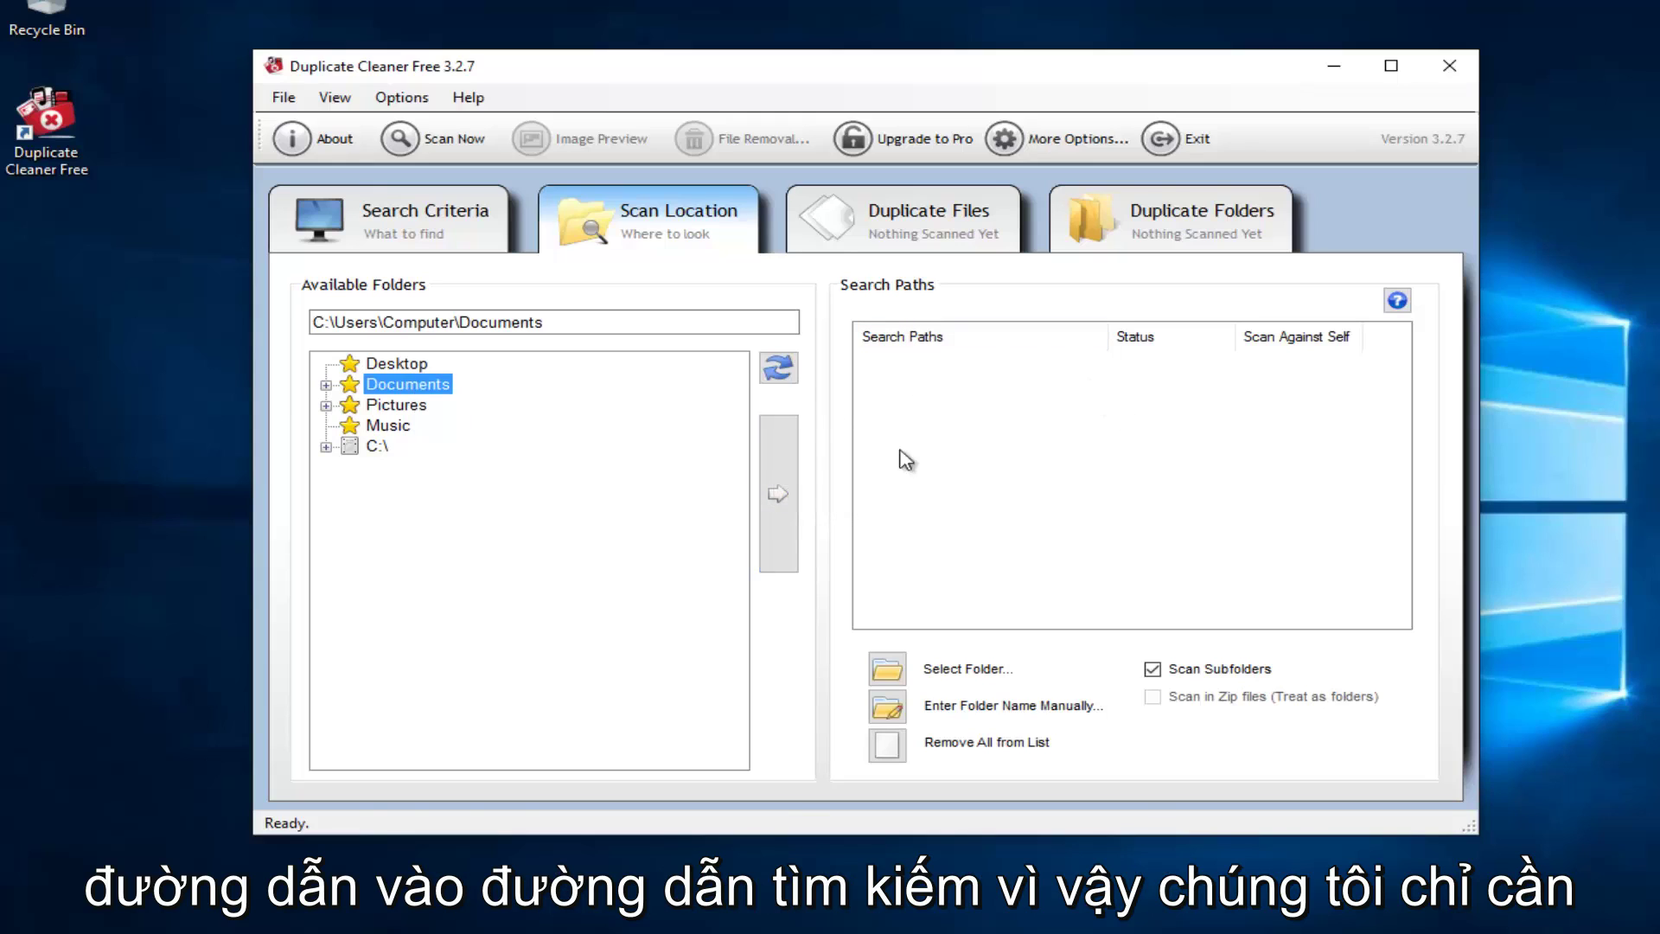
click(790, 477)
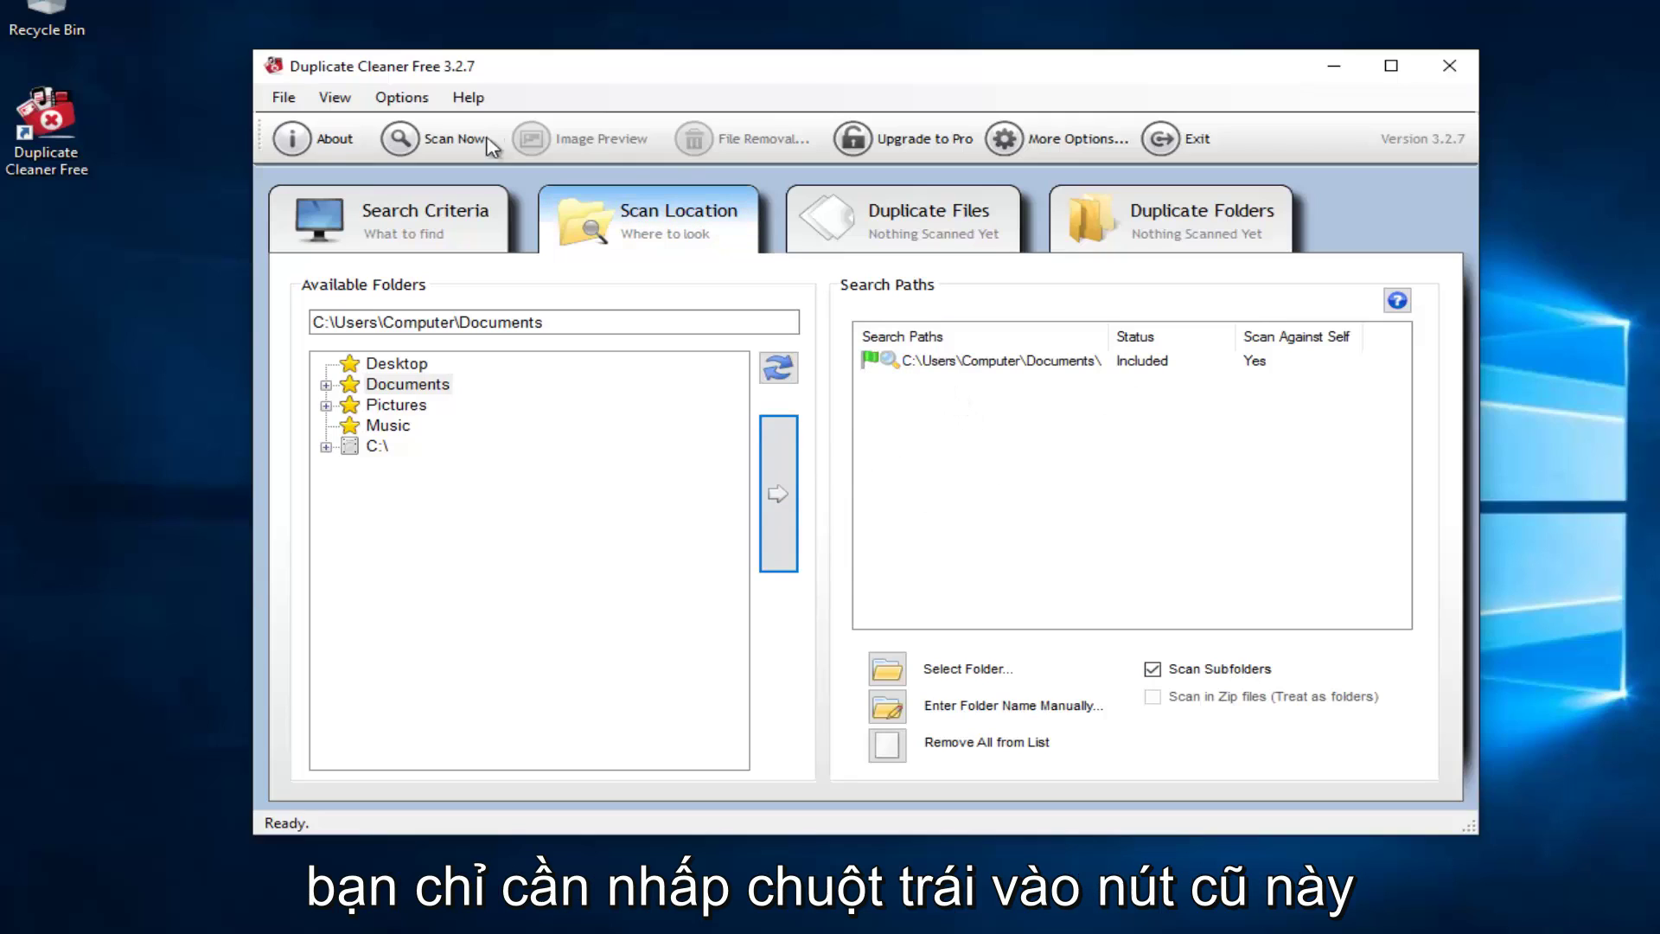
Scan Documents, close the Scan Complete summary showing 0 duplicates, and shift the window right.
click(418, 137)
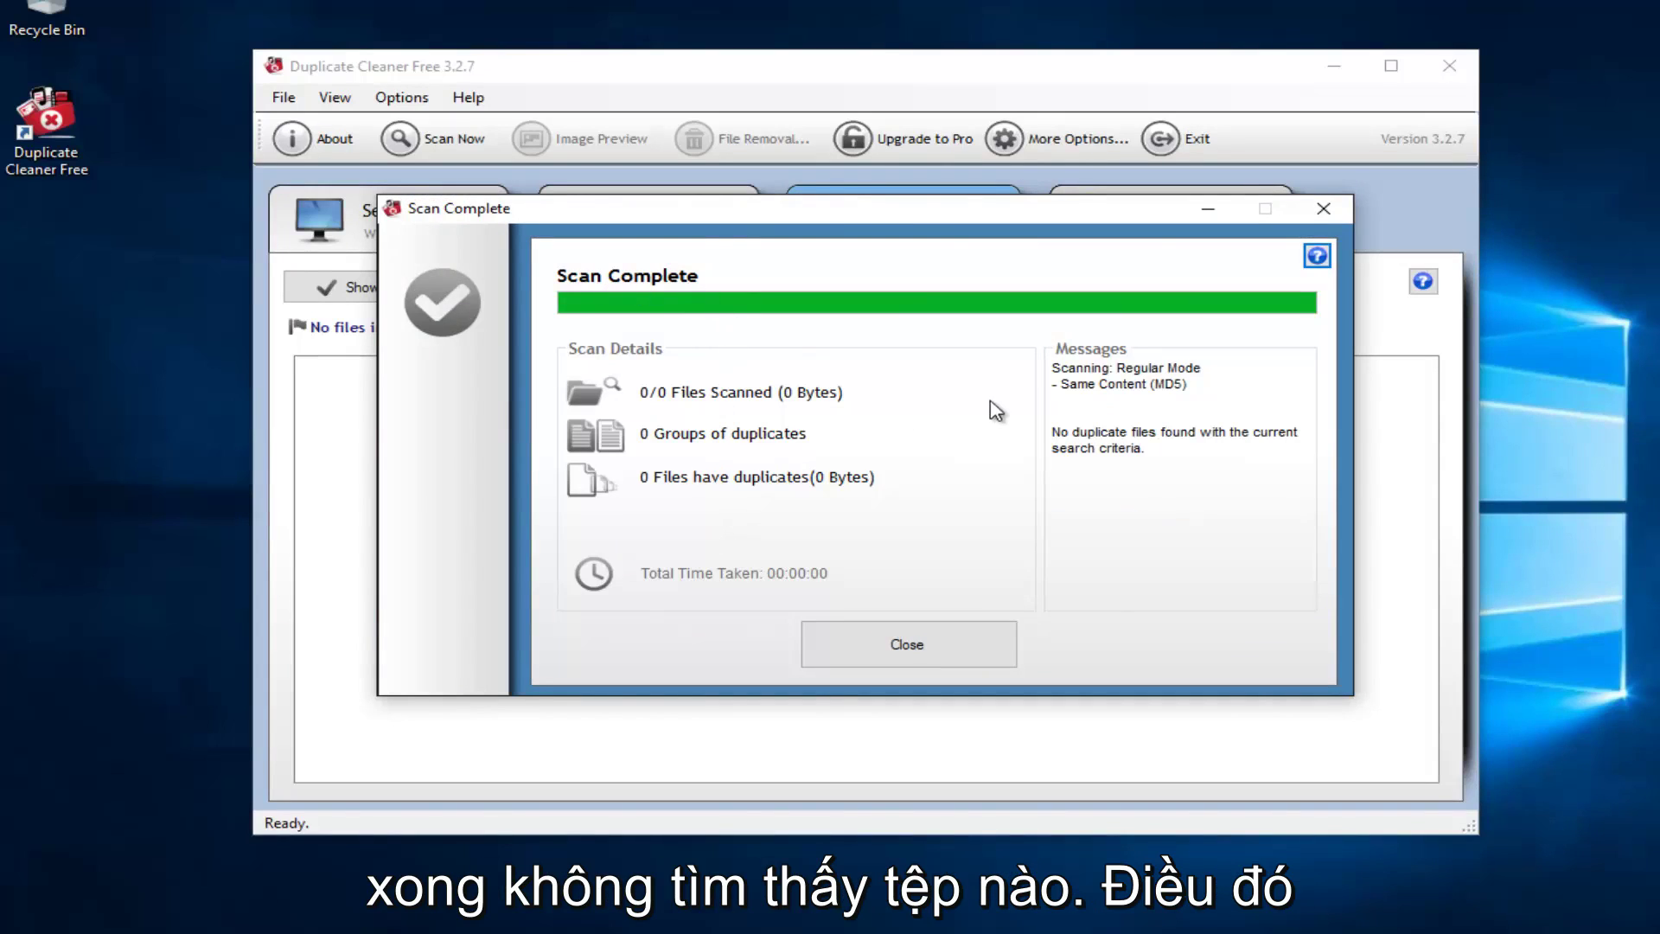
click(870, 646)
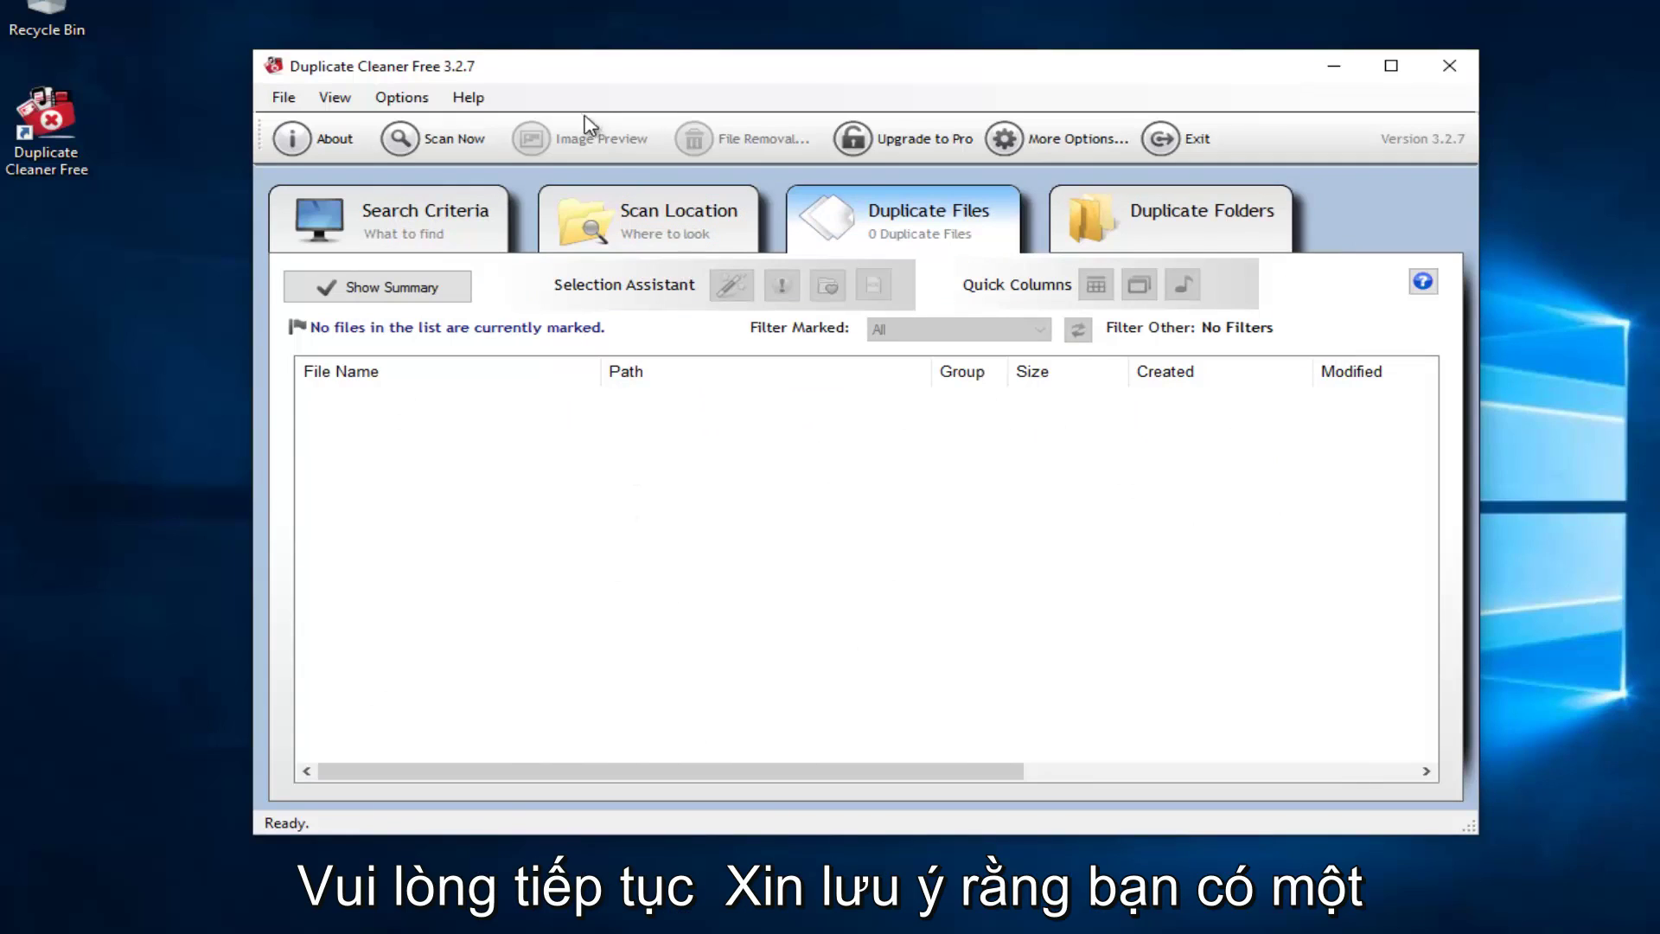
drag(606, 66, 679, 65)
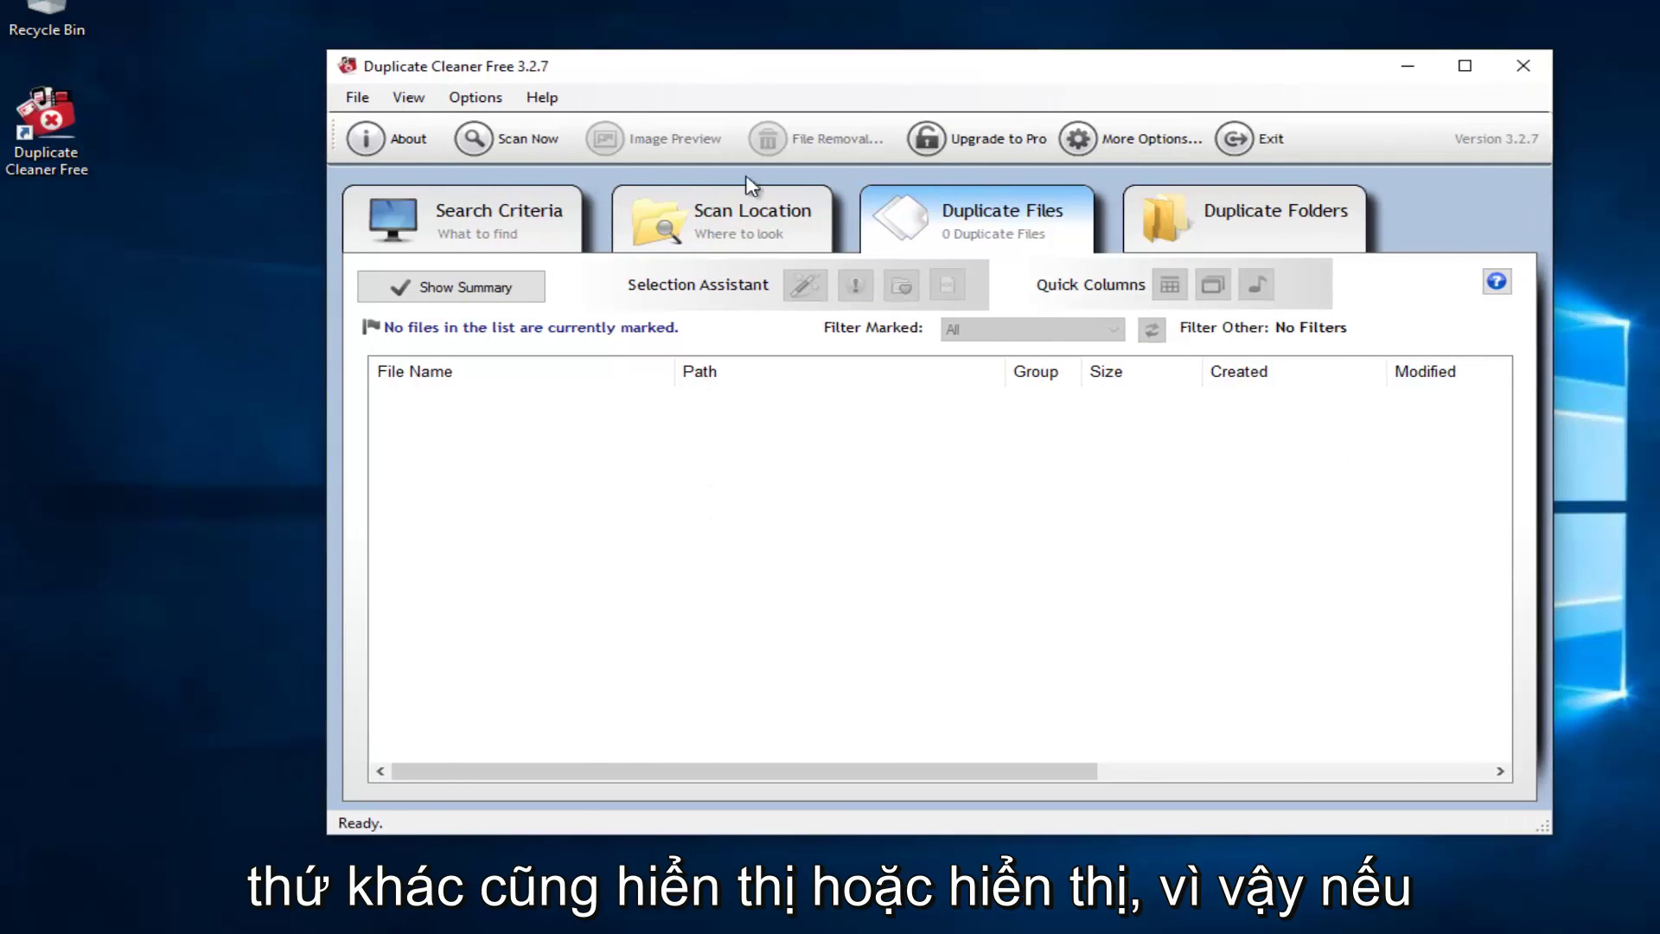